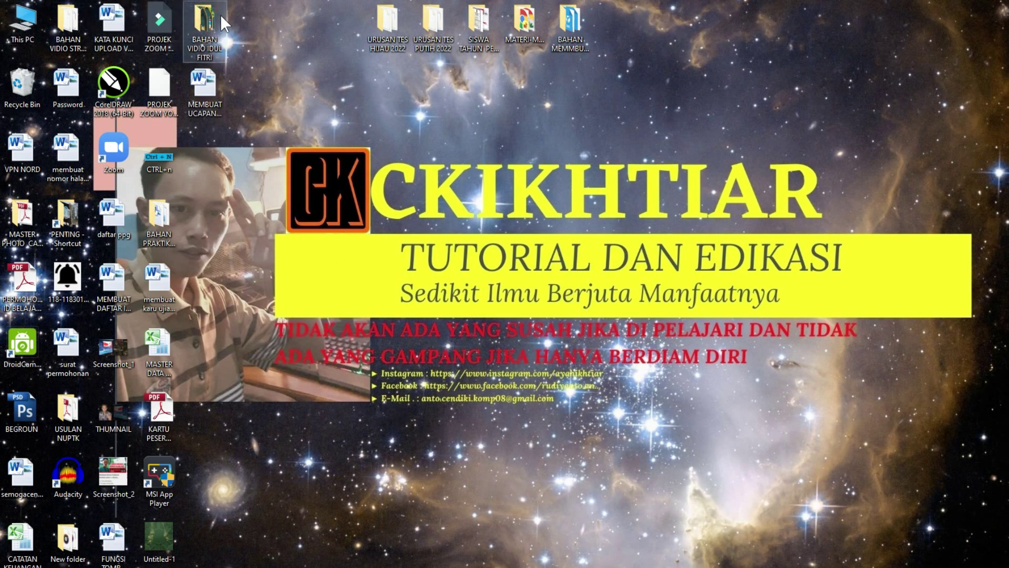
# Step: Open the BAHAN VIDIO IDUL FITRI folder and point out the background, KETUPAT and LENTERA images
pyautogui.click(415, 203)
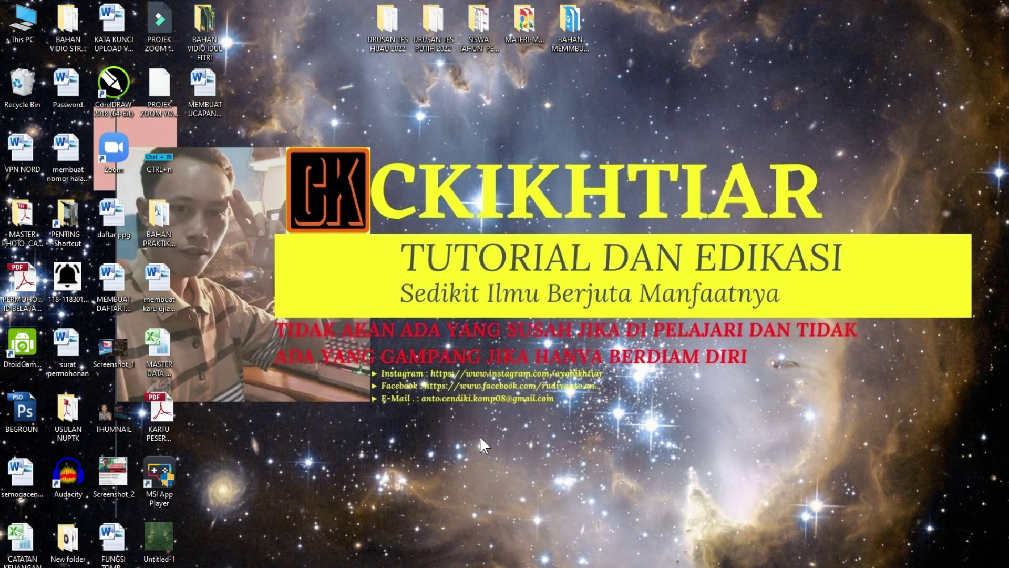
pyautogui.doubleClick(204, 25)
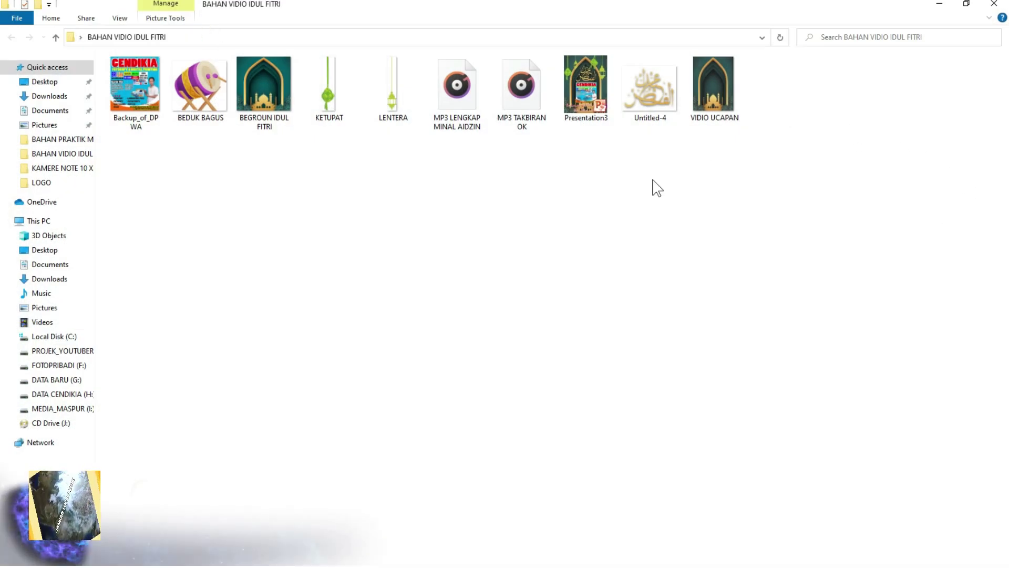
pyautogui.click(258, 80)
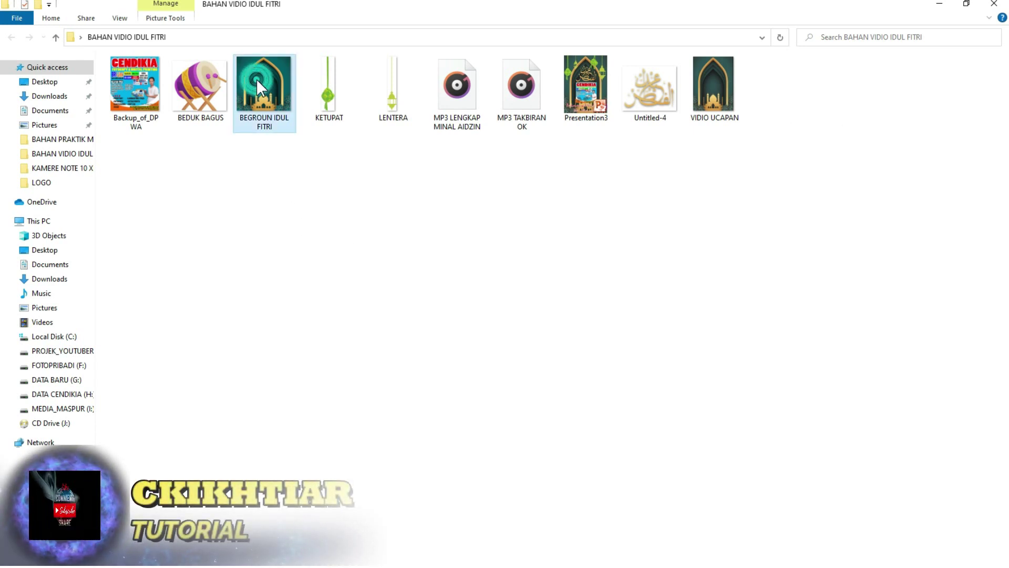
pyautogui.click(339, 124)
pyautogui.click(394, 123)
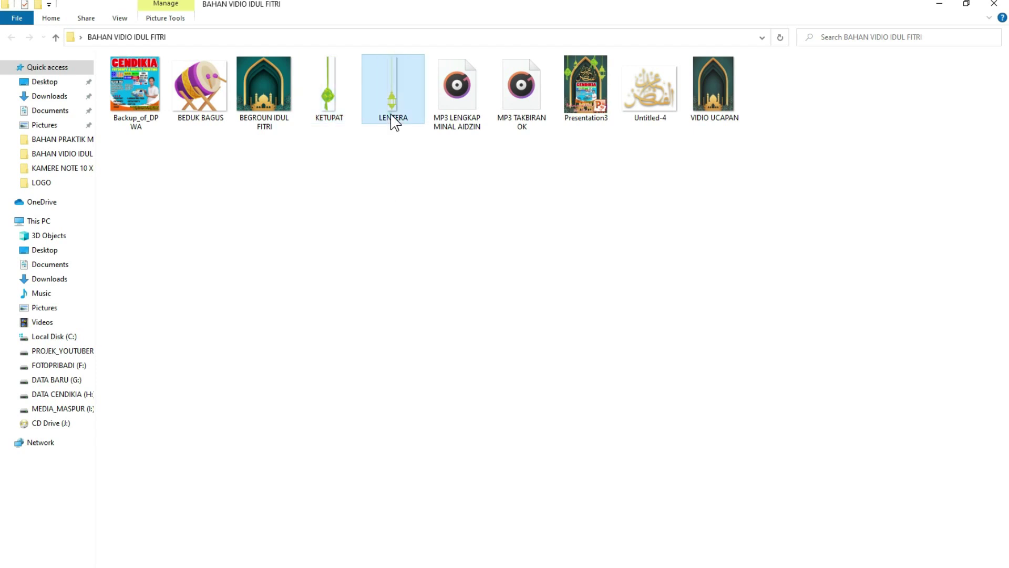
pyautogui.moveTo(456, 91)
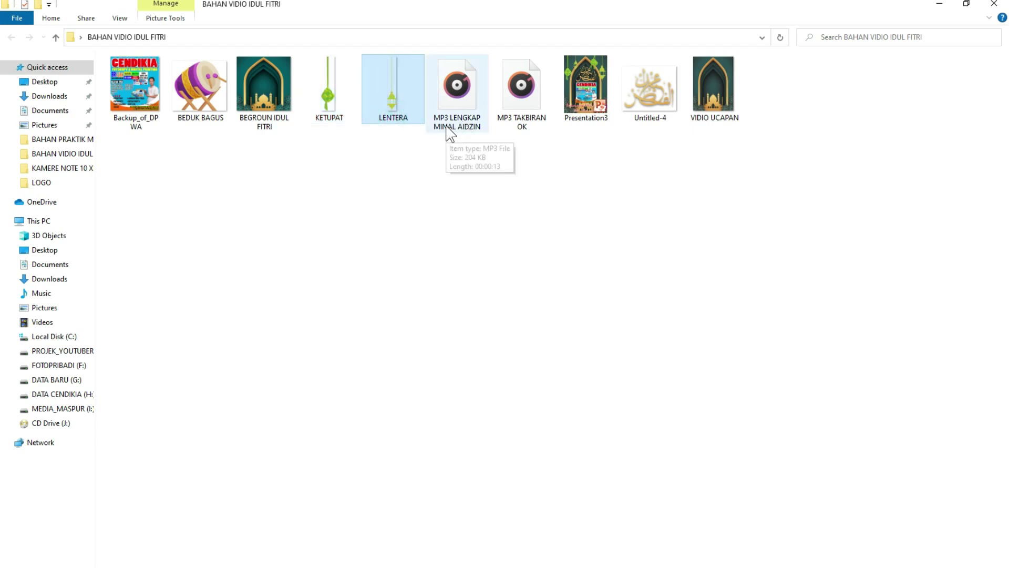
# Step: Point out the MINAL AIDZIN MP3, Untitled-4 calligraphy, BEDUK BAGUS drum and Backup_of_DP WA banner
pyautogui.click(441, 85)
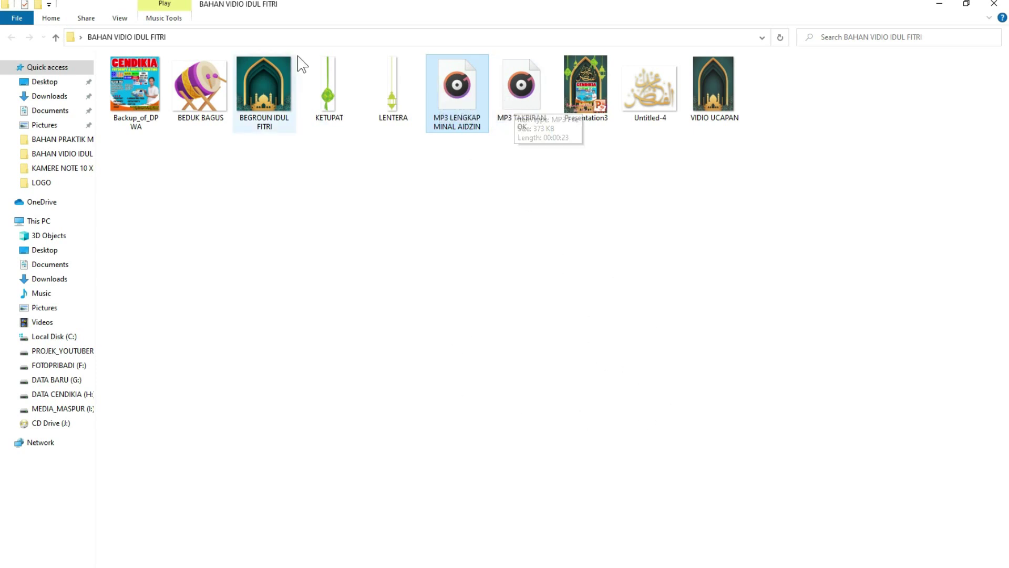
pyautogui.click(451, 116)
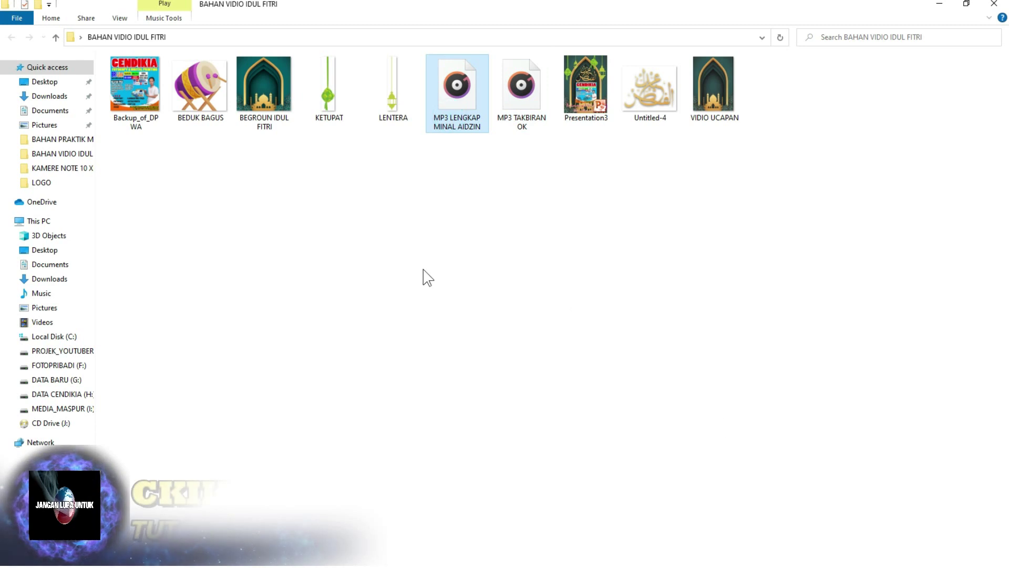
pyautogui.click(649, 92)
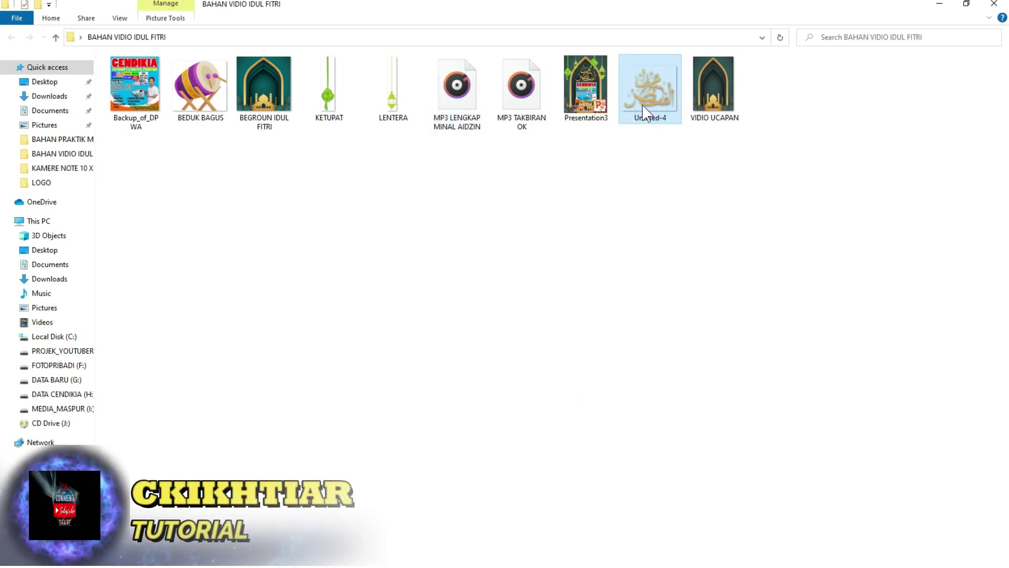
pyautogui.click(190, 83)
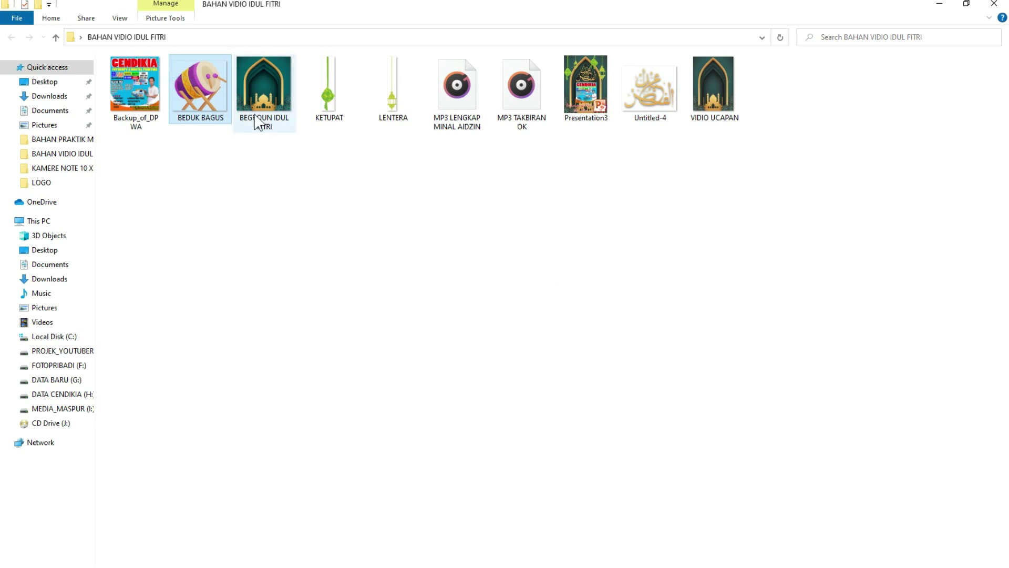
pyautogui.click(128, 97)
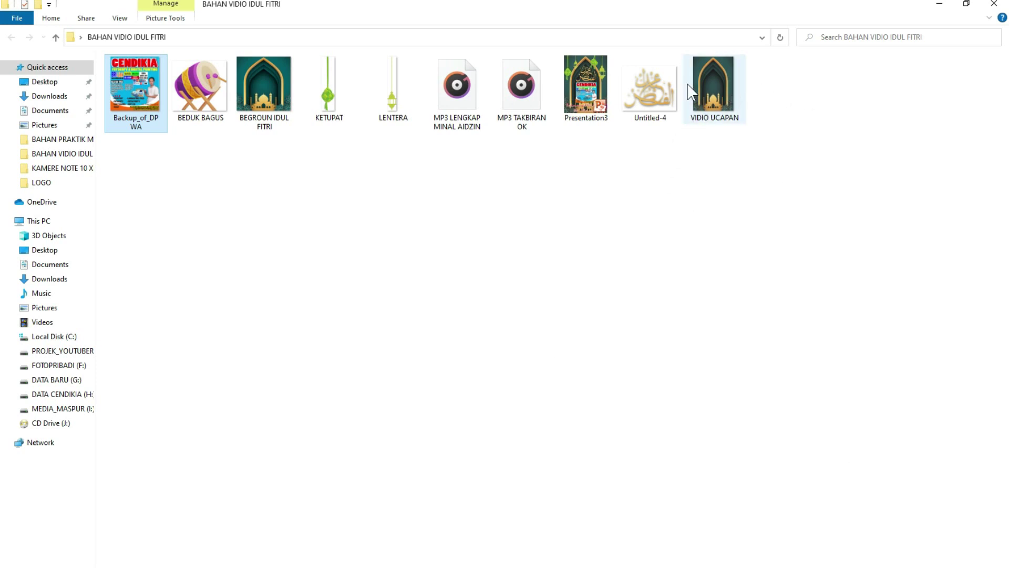
pyautogui.doubleClick(708, 84)
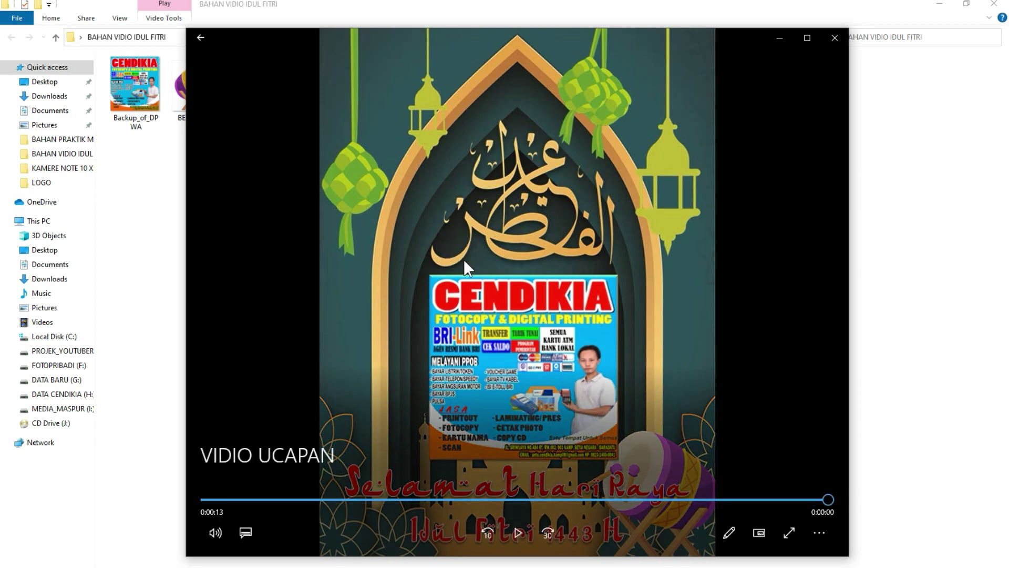
pyautogui.click(835, 37)
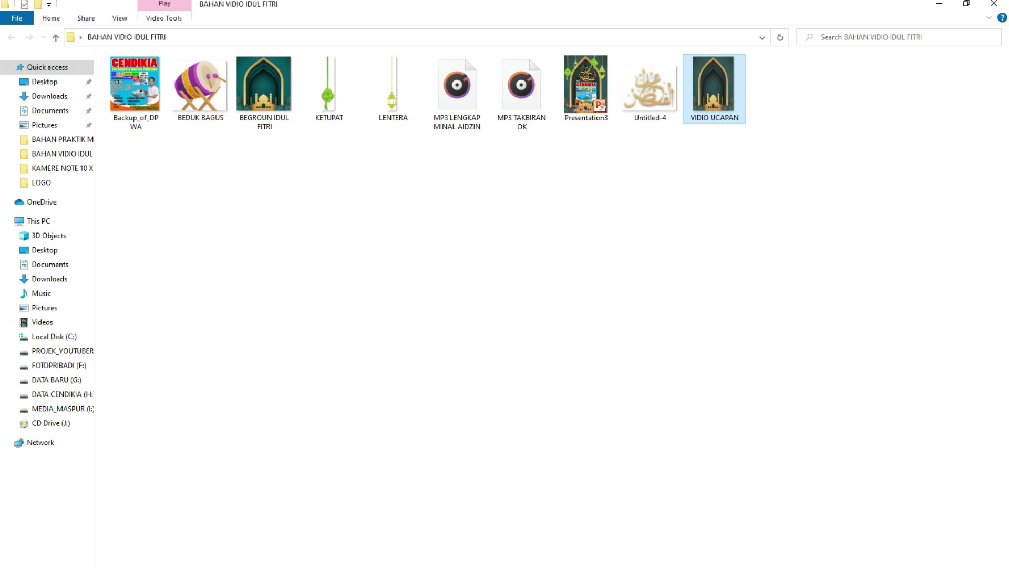
pyautogui.press('super')
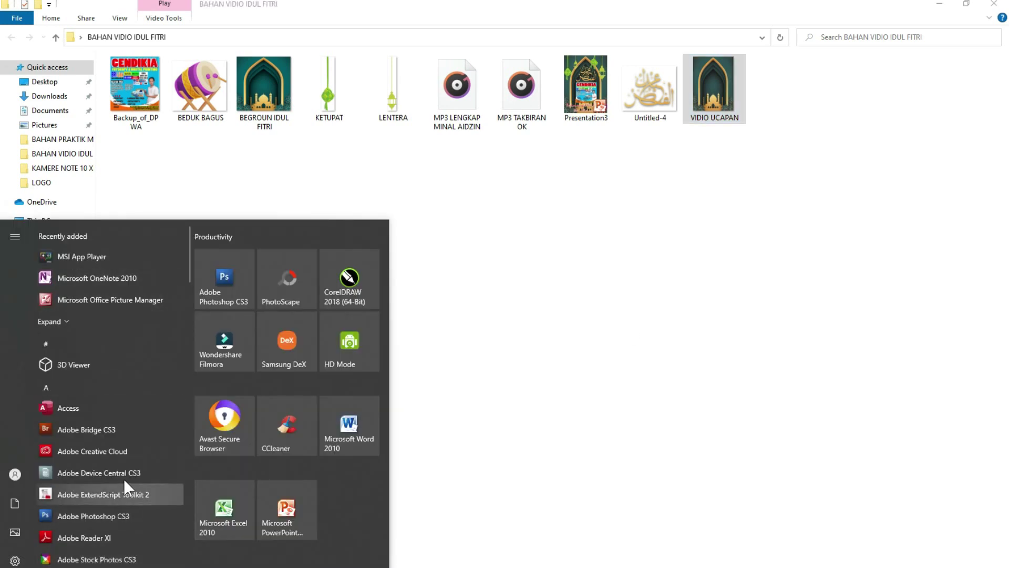
# Step: Start Microsoft PowerPoint 2010 from the Start menu to get a blank Presentation1
pyautogui.click(288, 540)
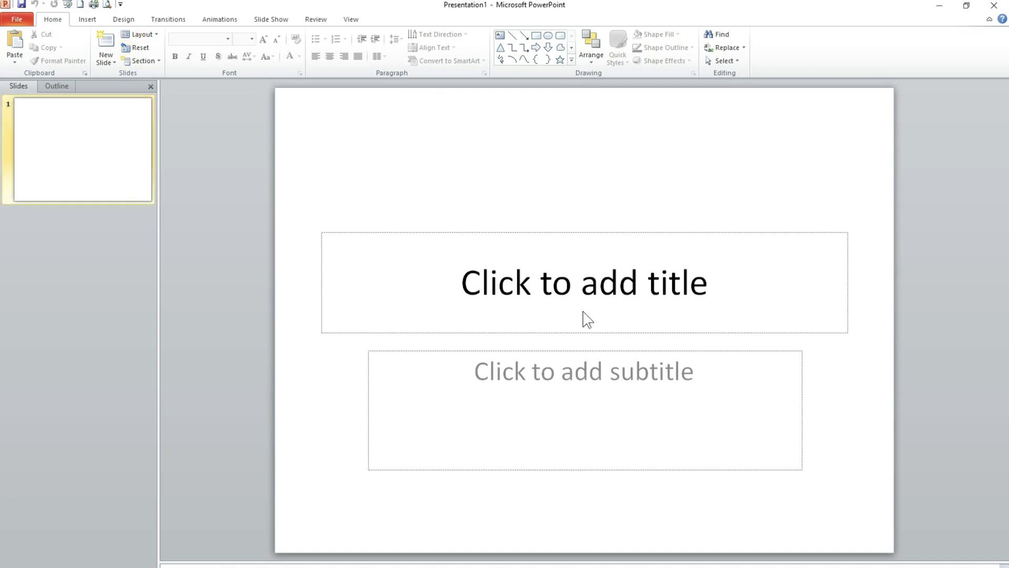
# Step: Switch slide 1 to the Blank layout, removing its title and subtitle placeholders
pyautogui.click(484, 284)
pyautogui.click(580, 378)
pyautogui.click(147, 36)
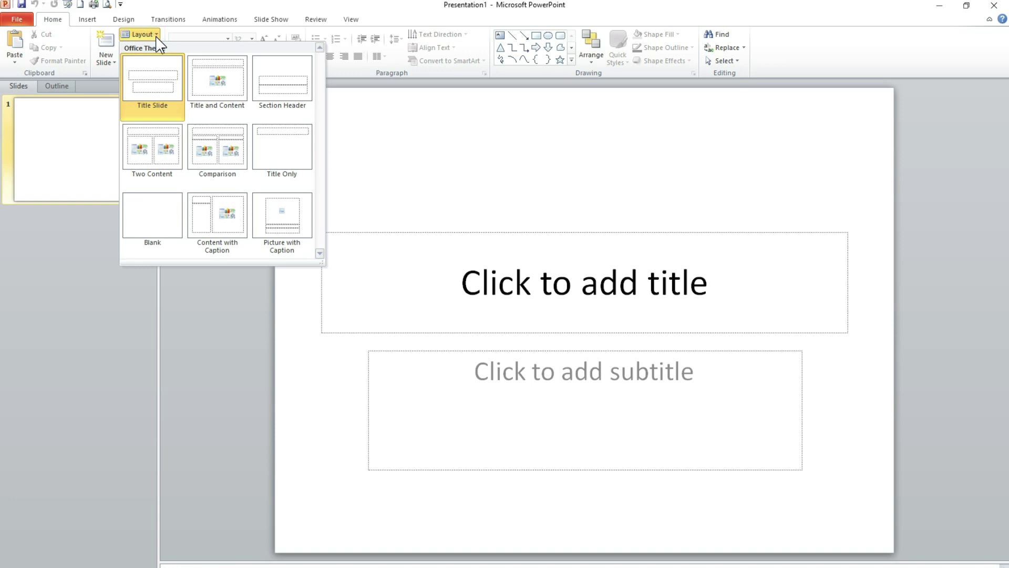
pyautogui.click(163, 223)
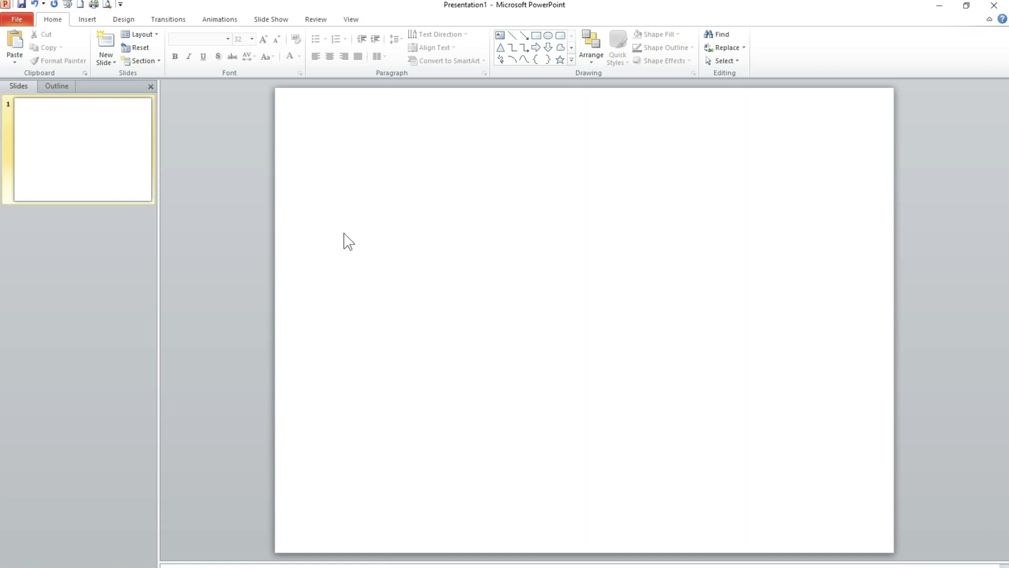
pyautogui.click(125, 21)
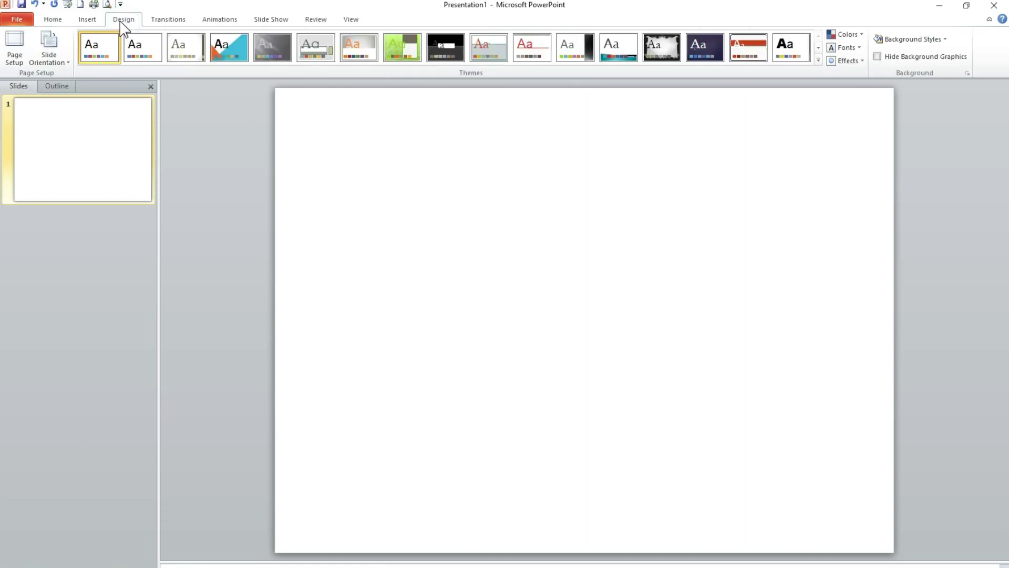
# Step: Set the slide size to On-screen Show (16:9) in portrait, 5.63 by 10 inches
pyautogui.click(16, 61)
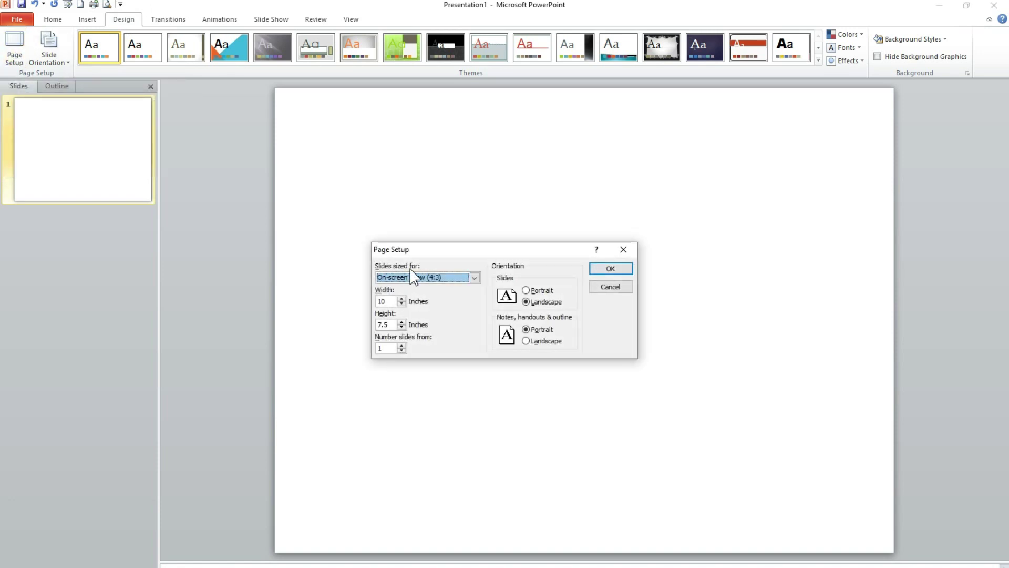
pyautogui.click(458, 277)
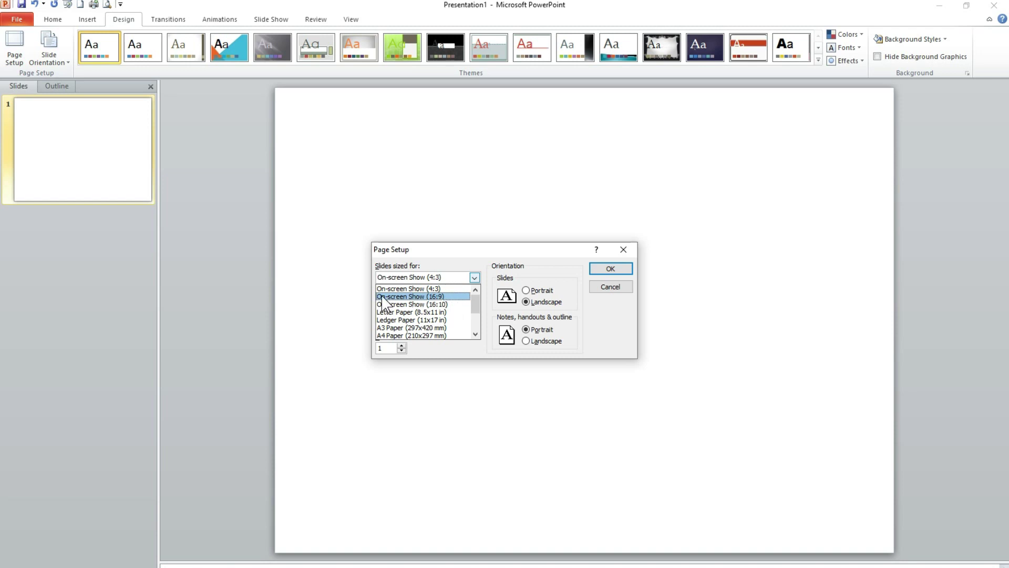
pyautogui.click(437, 297)
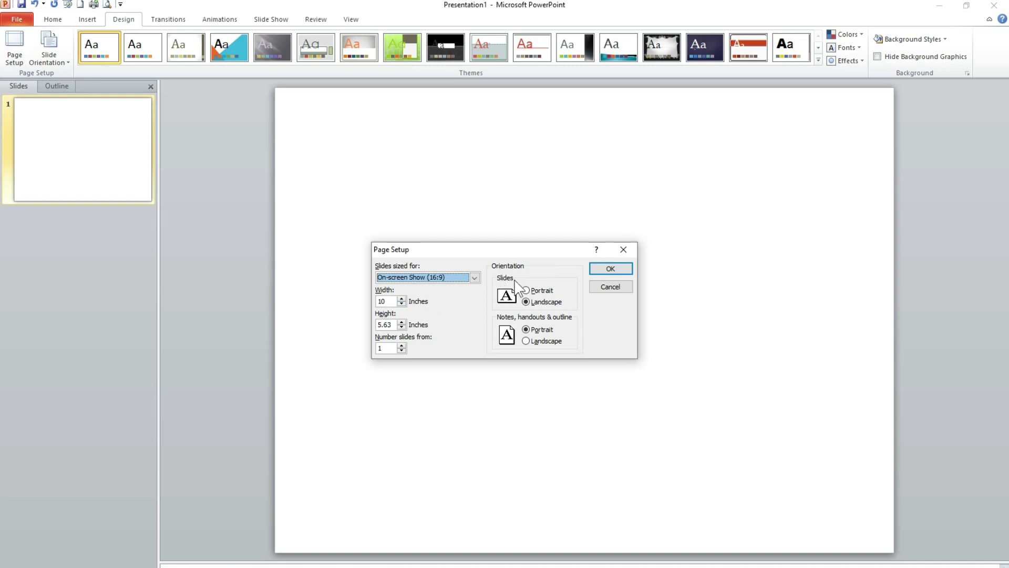
pyautogui.click(536, 291)
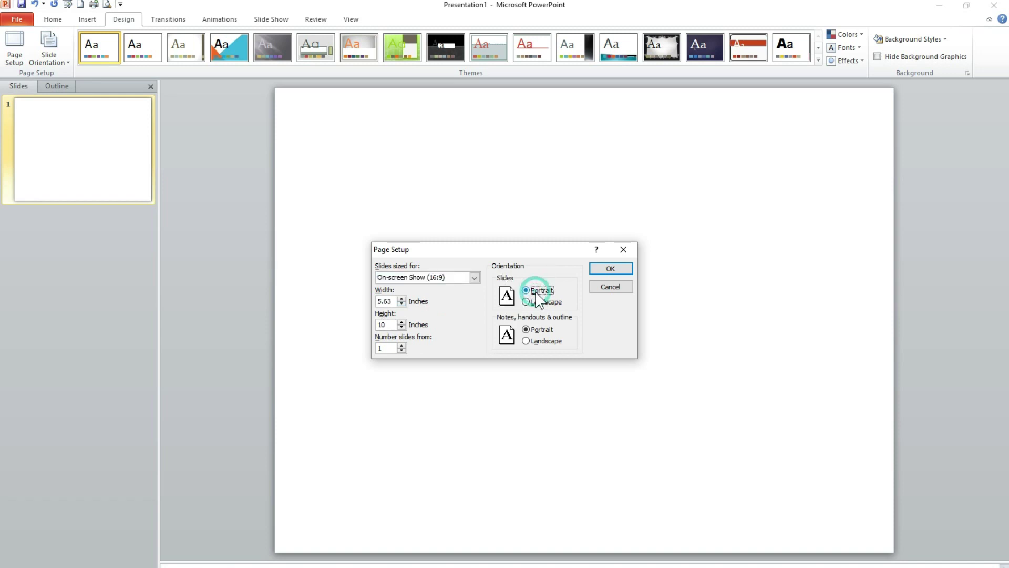
pyautogui.click(538, 329)
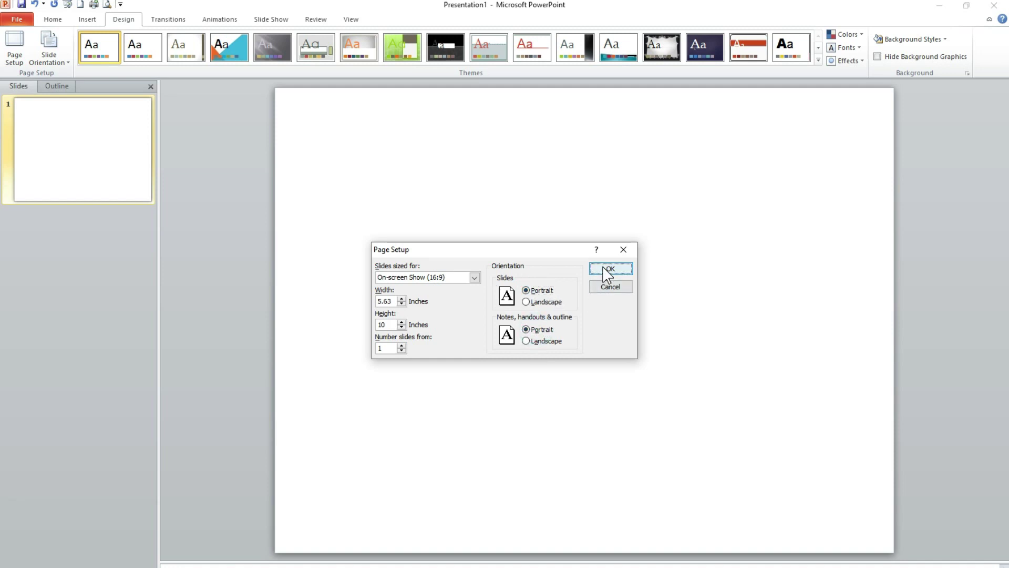
pyautogui.click(607, 270)
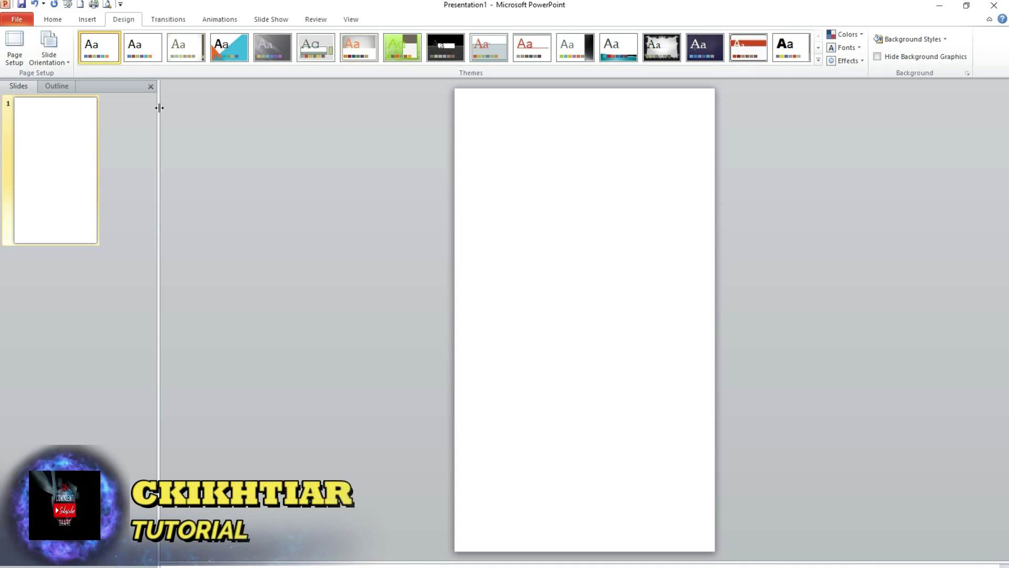
# Step: Insert the BEGROUN IDUL FITRI picture from the BAHAN VIDIO IDUL FITRI folder and nudge it up
pyautogui.click(83, 23)
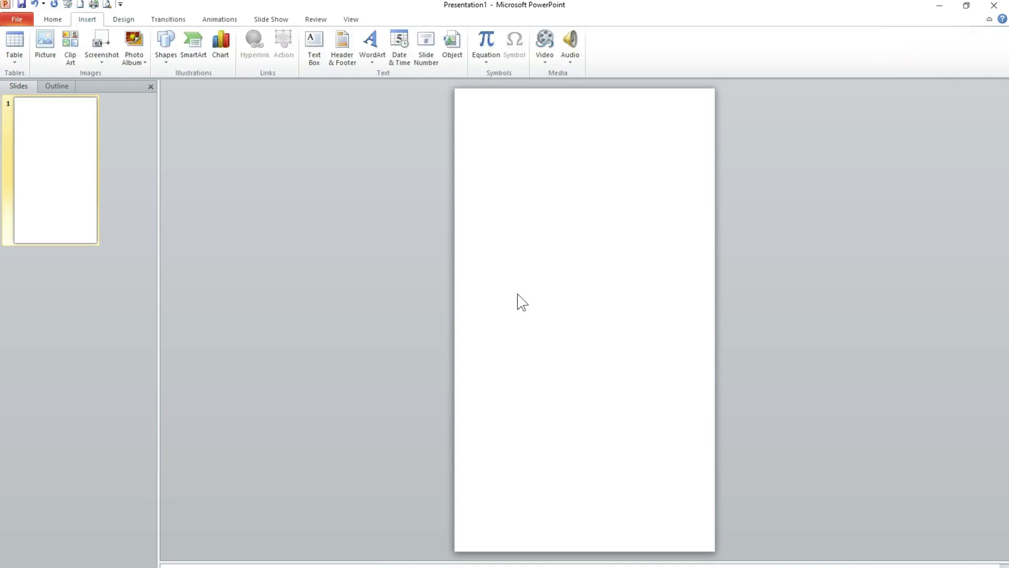
pyautogui.click(48, 46)
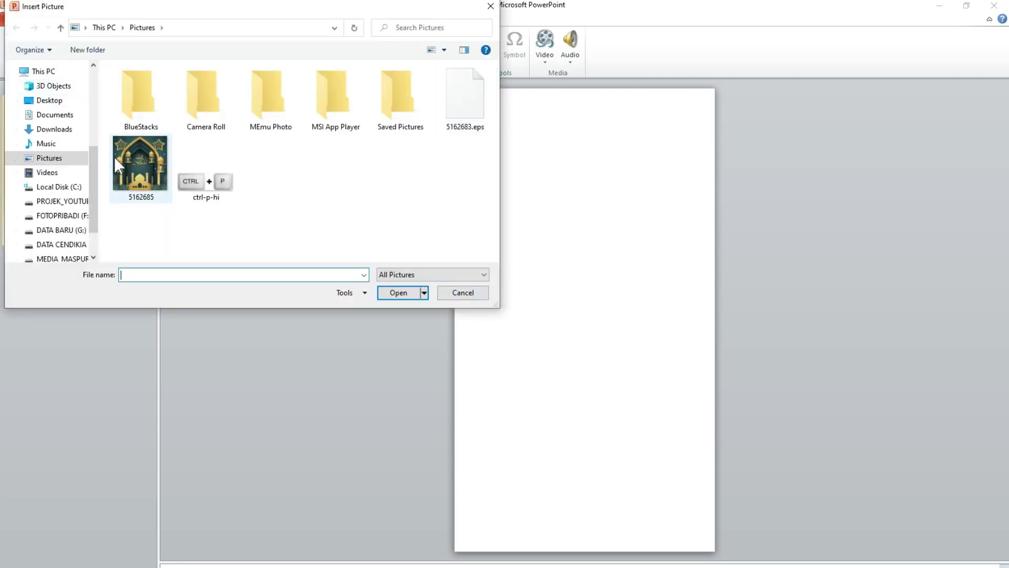
pyautogui.click(53, 101)
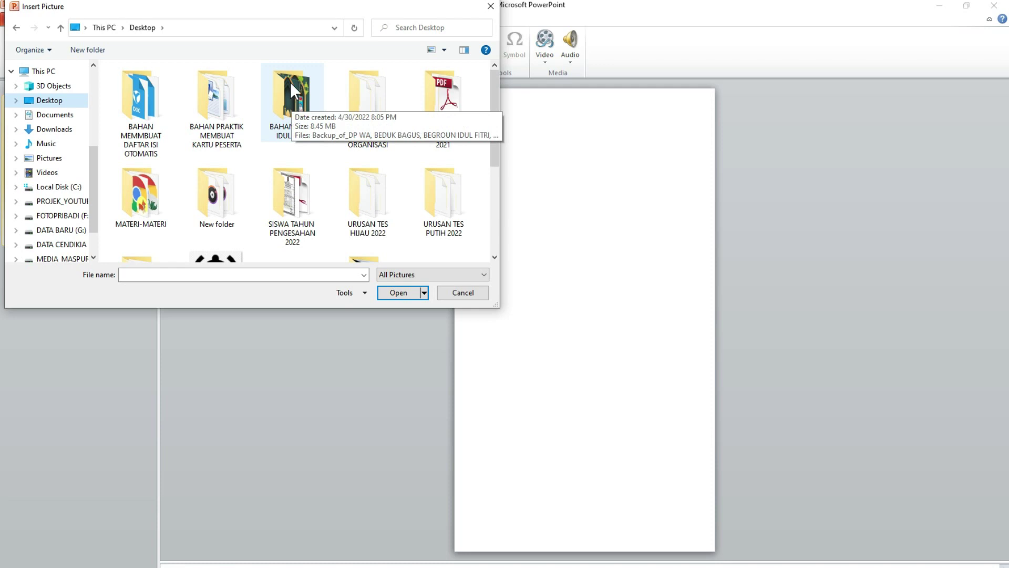
pyautogui.click(296, 96)
pyautogui.doubleClick(295, 96)
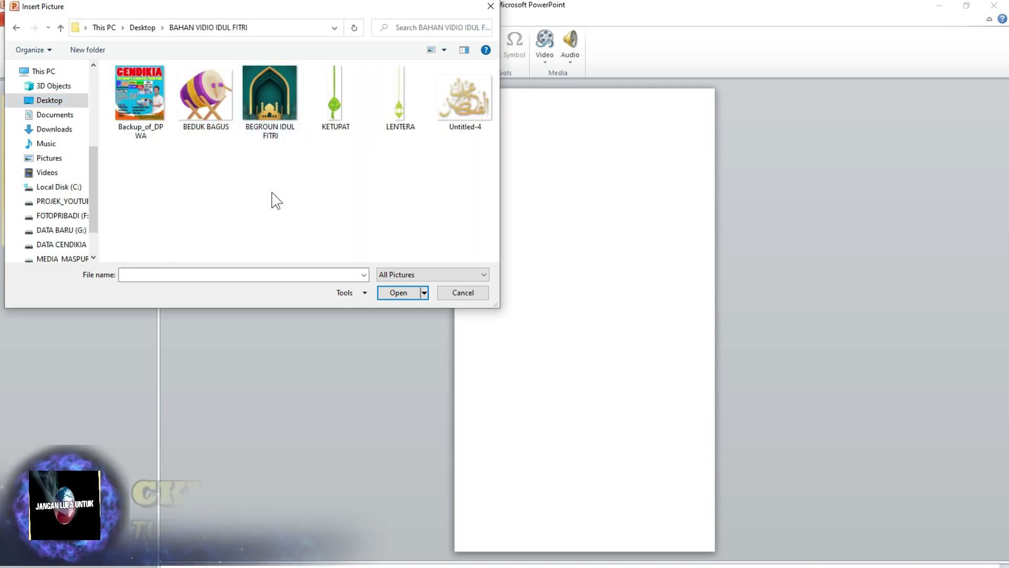
pyautogui.click(259, 89)
pyautogui.click(399, 295)
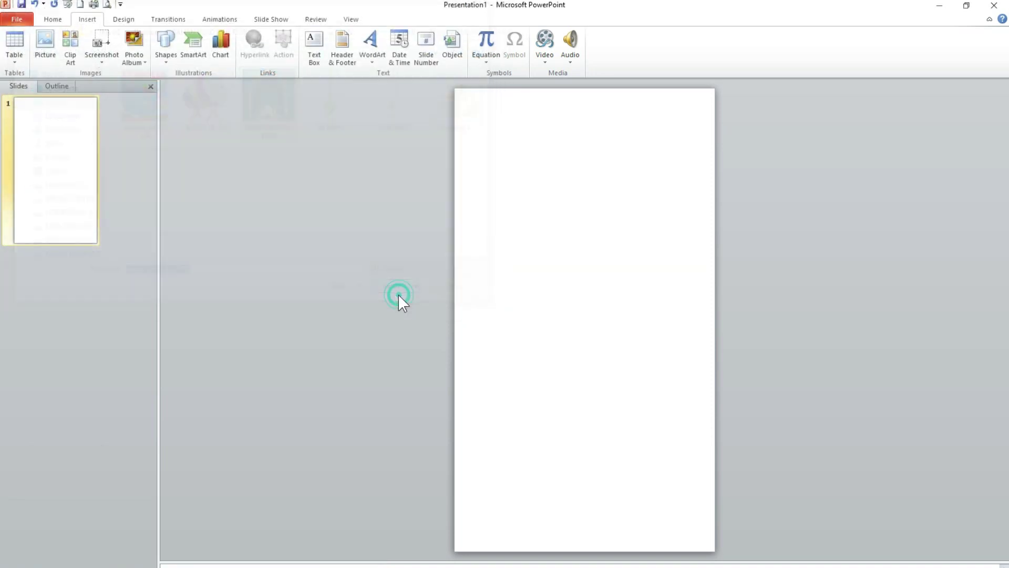
pyautogui.press('Up')
pyautogui.press('Up')
pyautogui.press('Up')
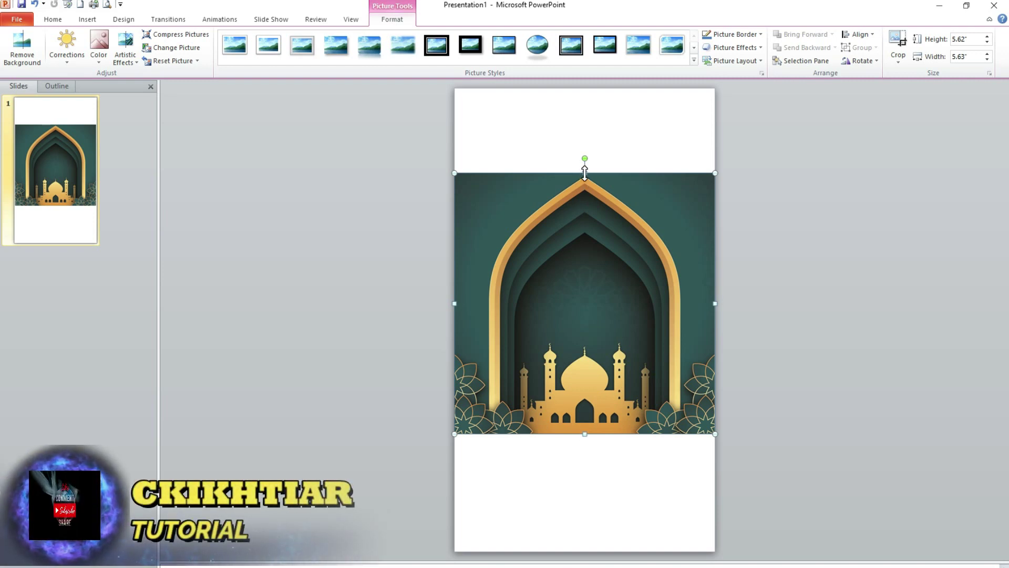
# Step: Stretch the mosque-arch picture to reach both the top and bottom edges of the slide
pyautogui.moveTo(585, 172); pyautogui.dragTo(584, 88)
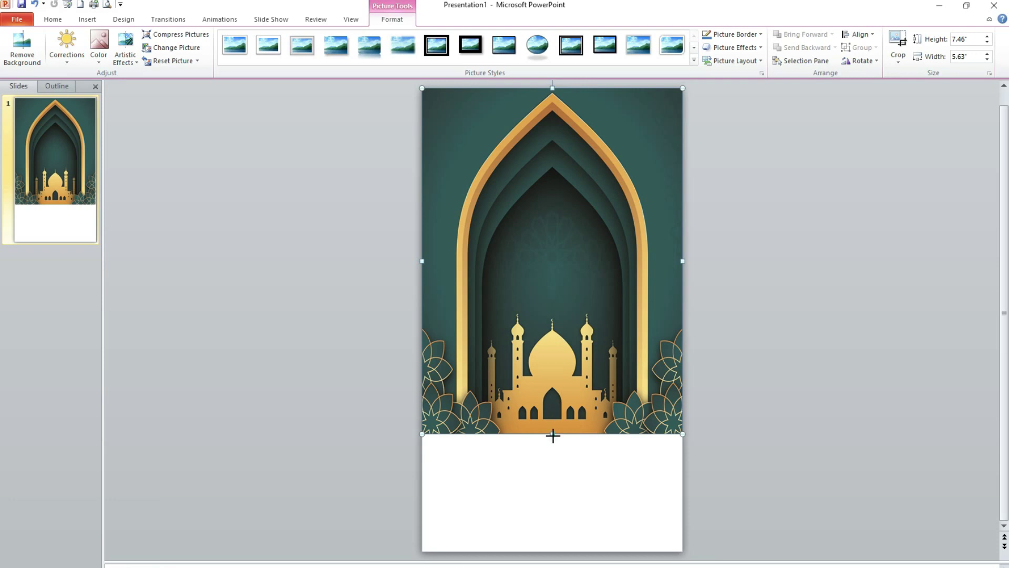
pyautogui.moveTo(553, 434); pyautogui.dragTo(552, 551)
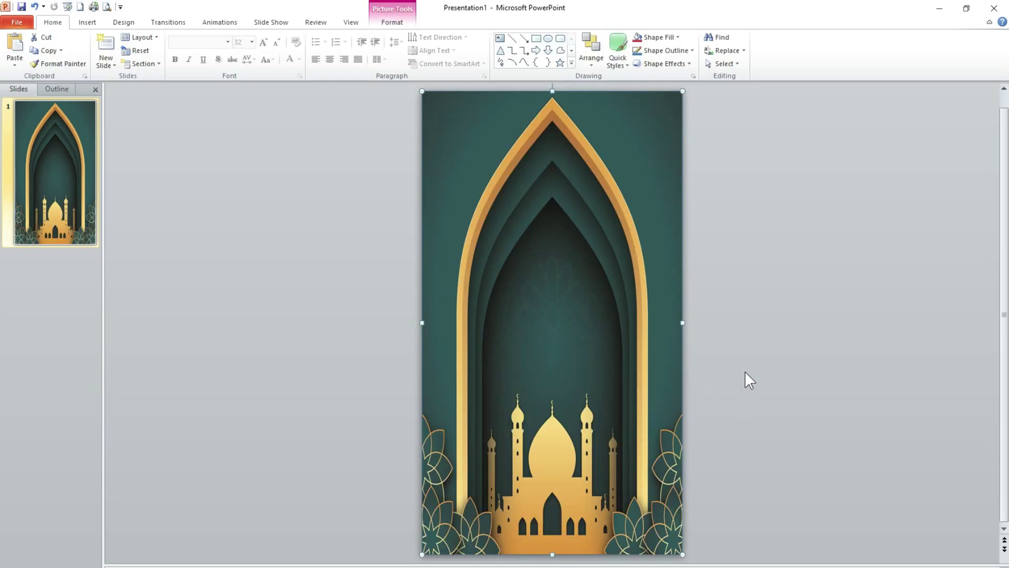
pyautogui.click(718, 440)
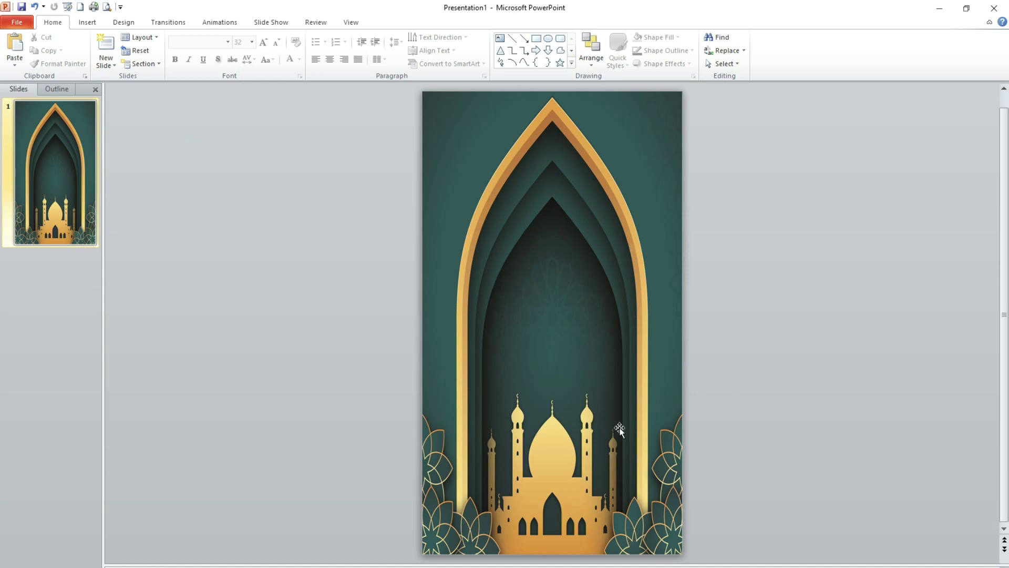
# Step: Insert BEDUK BAGUS, KETUPAT, LENTERA, Untitled-4 and Backup_of_DP WA together, then move them left off the slide
pyautogui.click(86, 23)
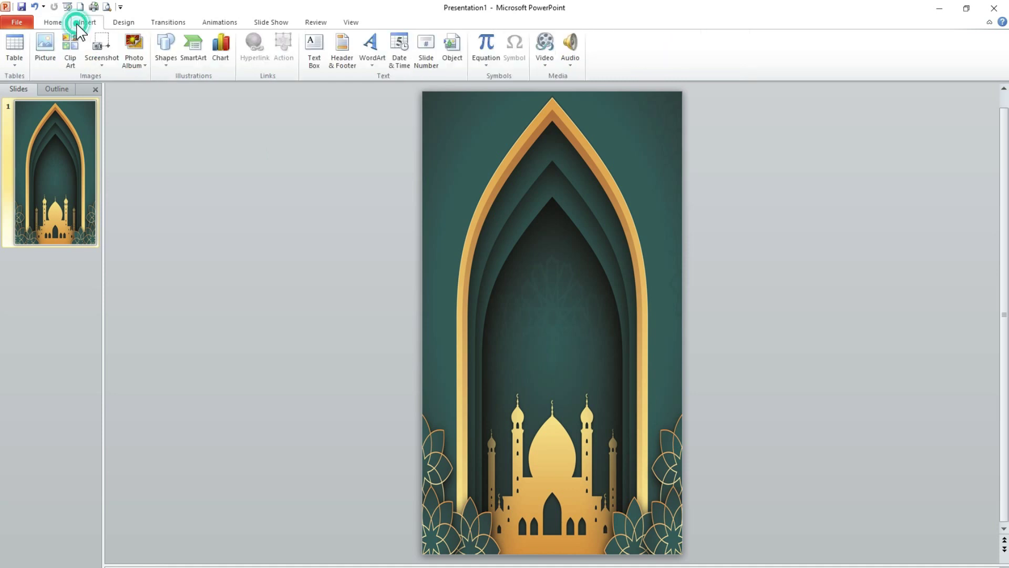
pyautogui.click(45, 60)
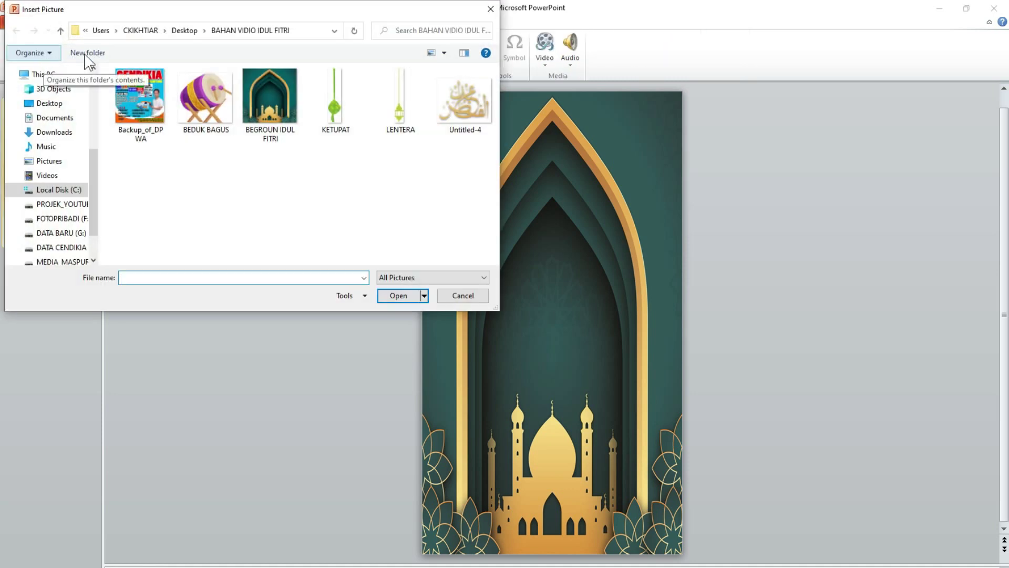
pyautogui.click(207, 104)
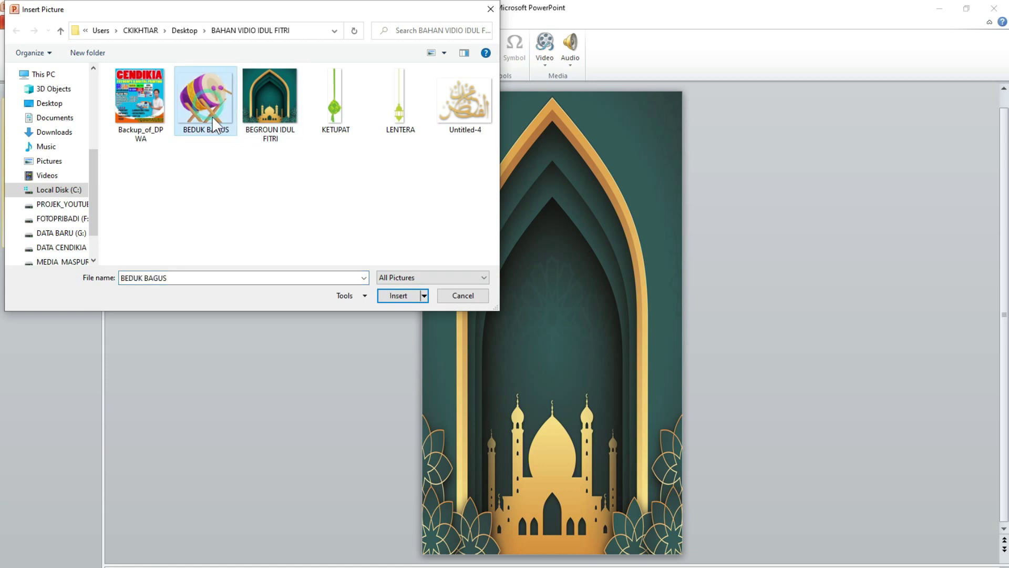
pyautogui.keyDown('ctrl'); pyautogui.click(332, 131); pyautogui.keyUp('ctrl')
pyautogui.keyDown('ctrl'); pyautogui.click(394, 134); pyautogui.keyUp('ctrl')
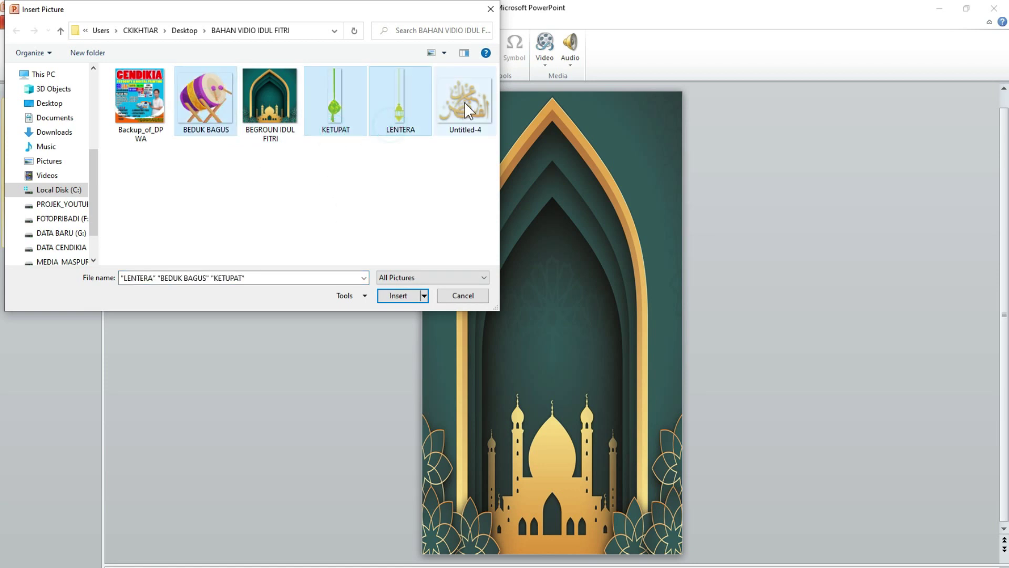
pyautogui.keyDown('ctrl'); pyautogui.click(464, 101); pyautogui.keyUp('ctrl')
pyautogui.keyDown('ctrl'); pyautogui.click(137, 97); pyautogui.keyUp('ctrl')
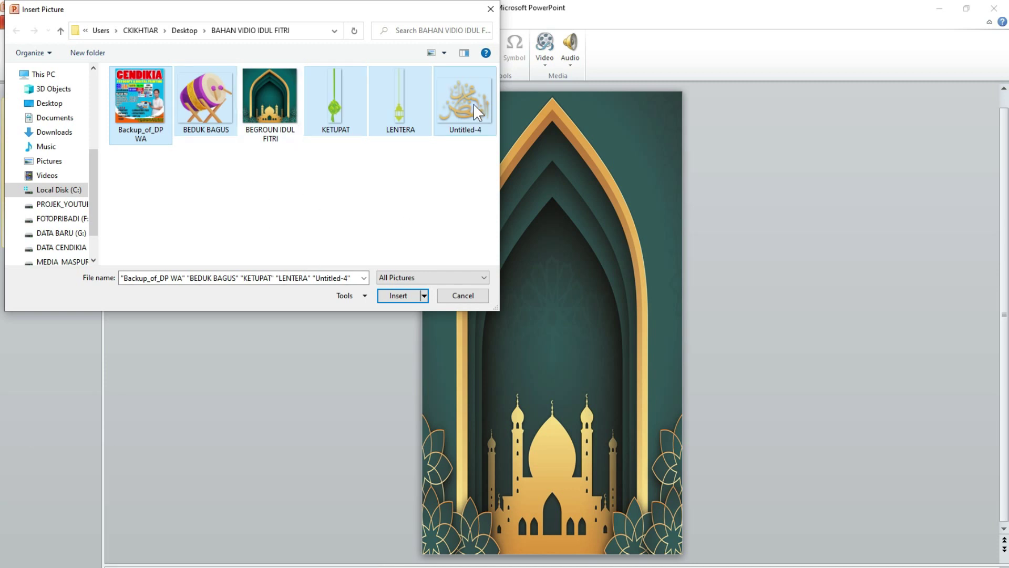
pyautogui.click(395, 298)
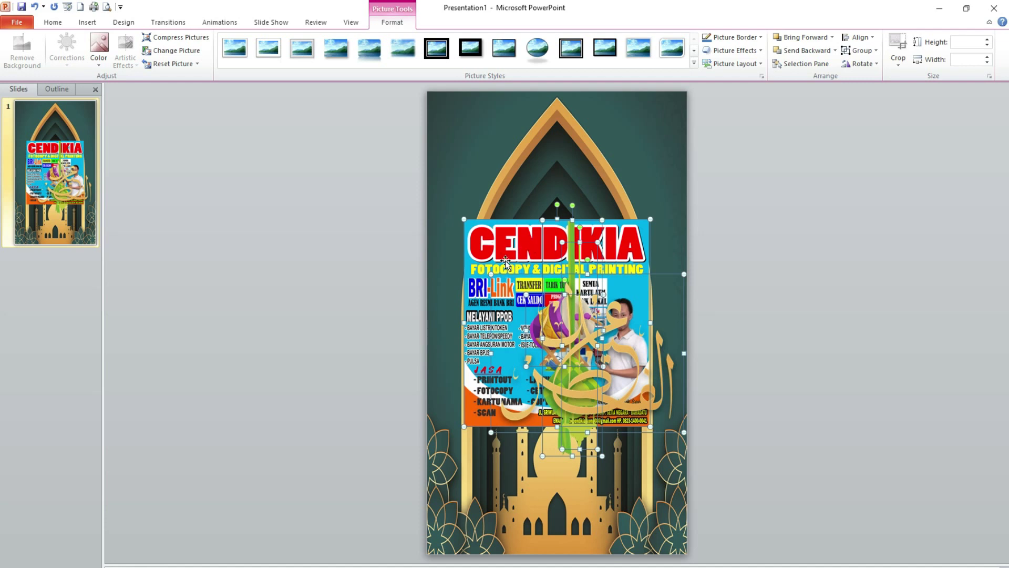
pyautogui.moveTo(522, 241); pyautogui.dragTo(259, 196)
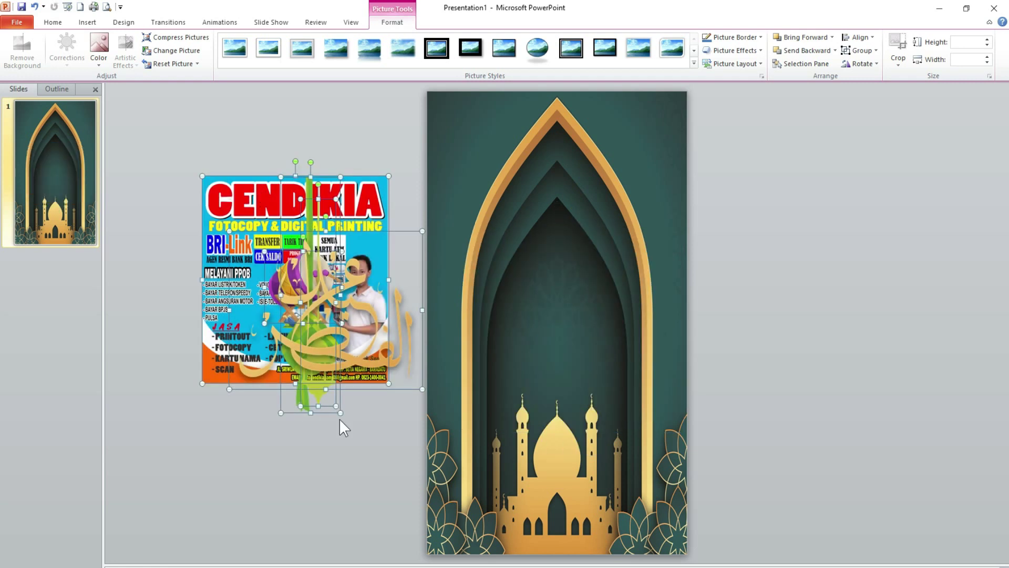
# Step: Place the lantern and ketupat at the arch's upper left and the shrunken calligraphy in the centre
pyautogui.click(360, 453)
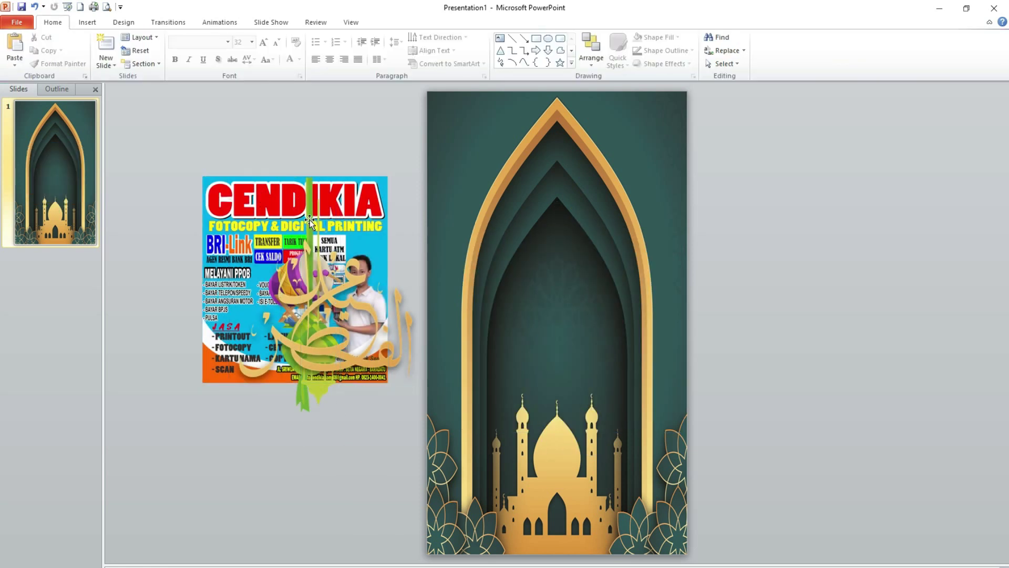
pyautogui.moveTo(310, 212); pyautogui.dragTo(505, 119)
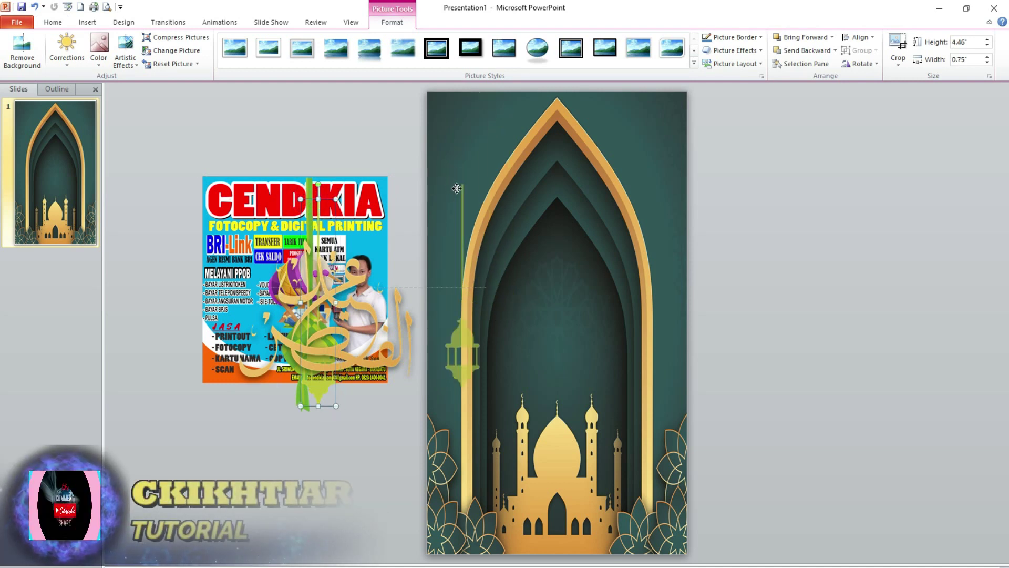
pyautogui.moveTo(505, 119); pyautogui.dragTo(496, 169)
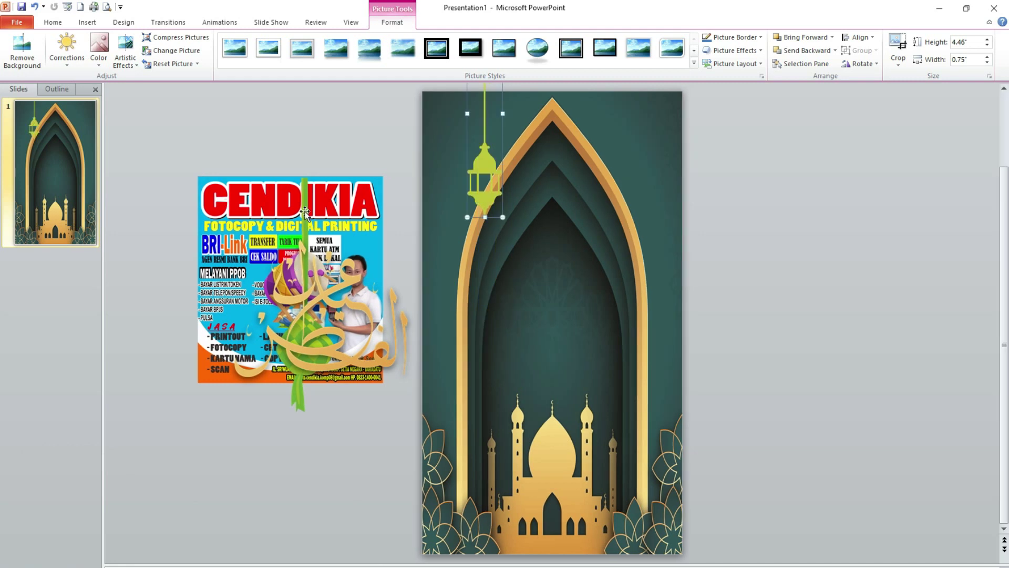
pyautogui.moveTo(327, 343); pyautogui.dragTo(552, 300)
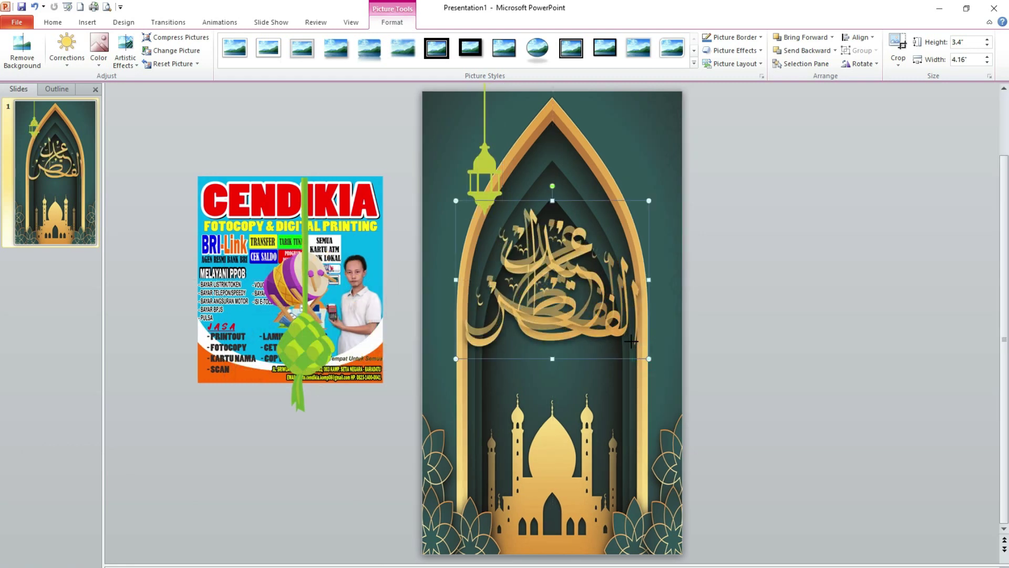
pyautogui.moveTo(649, 359); pyautogui.dragTo(626, 340)
pyautogui.moveTo(560, 306); pyautogui.dragTo(560, 293)
pyautogui.moveTo(309, 350)
pyautogui.mouseDown()
pyautogui.moveTo(453, 251)
pyautogui.moveTo(455, 235)
pyautogui.mouseUp()
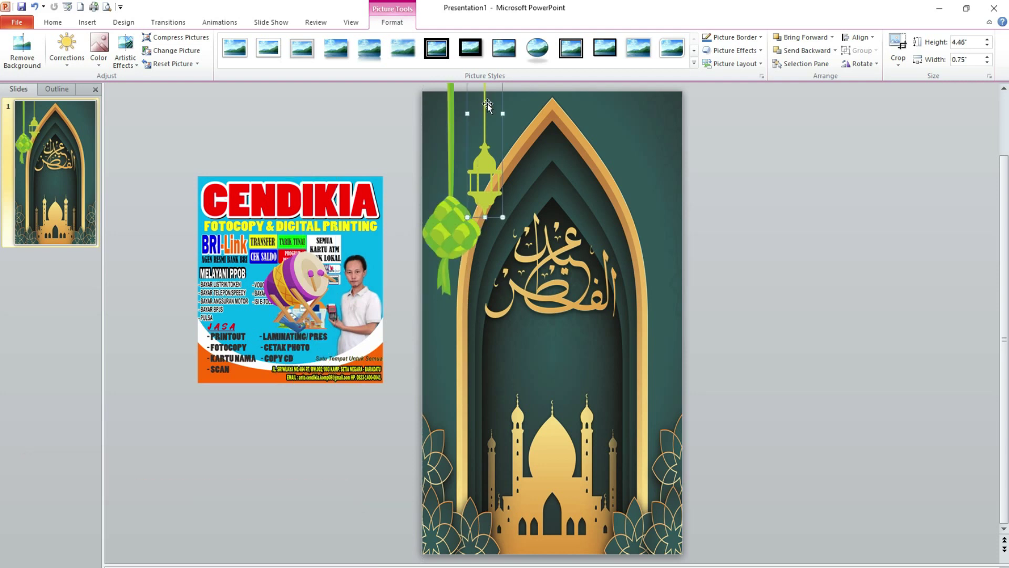
# Step: Paste a smaller ketupat copy at the arch's upper right, tilted so its strings lean right
pyautogui.moveTo(489, 161); pyautogui.dragTo(497, 161)
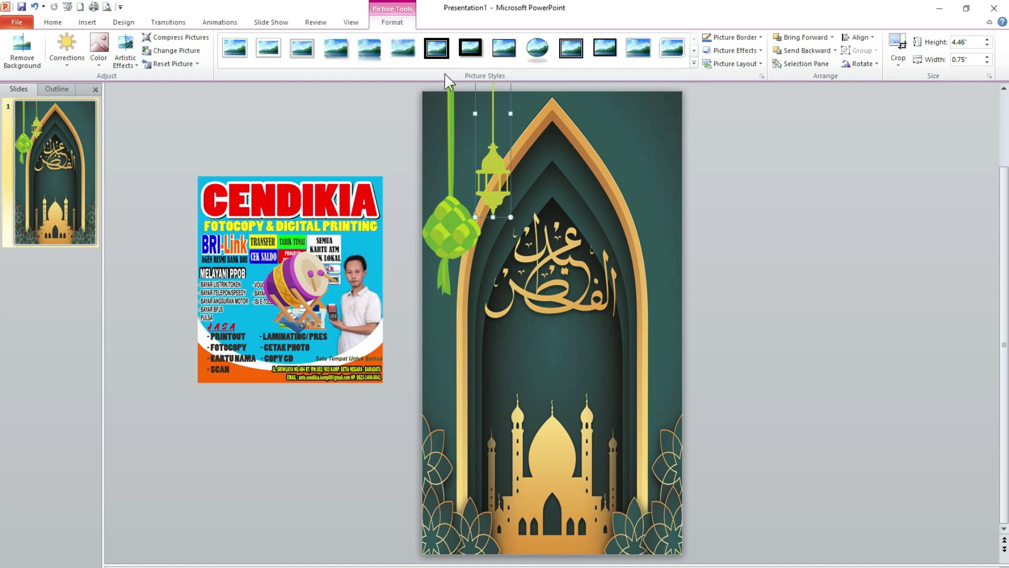
pyautogui.click(449, 247)
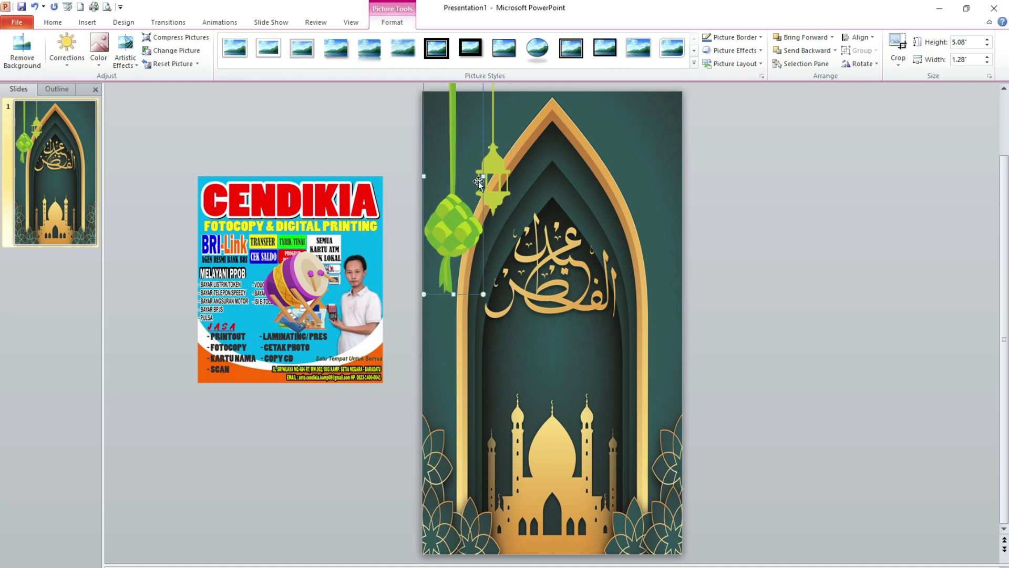
pyautogui.click(497, 157)
pyautogui.click(451, 241)
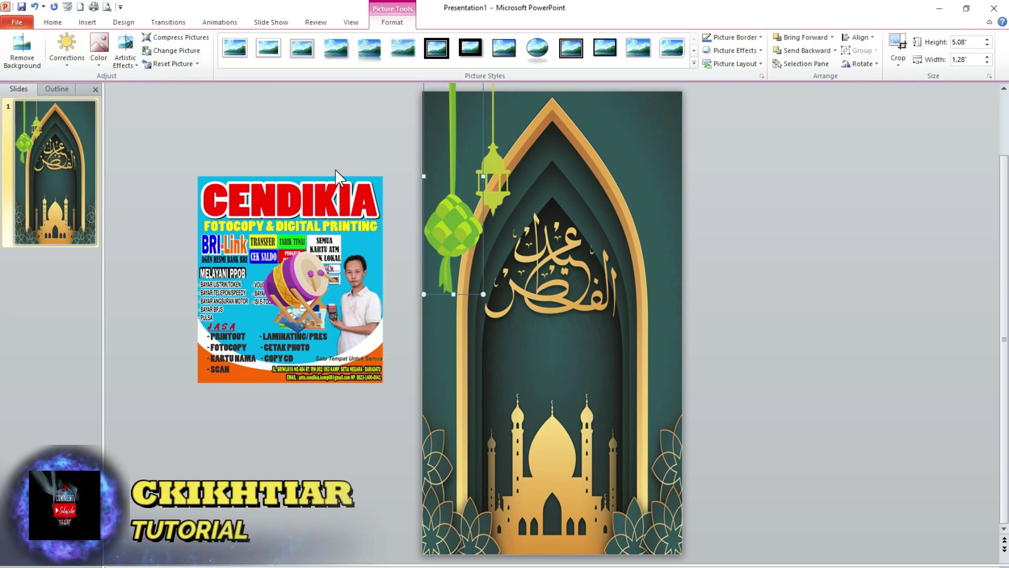
pyautogui.hotkey('ctrl', 'v')
pyautogui.moveTo(456, 326); pyautogui.dragTo(600, 265)
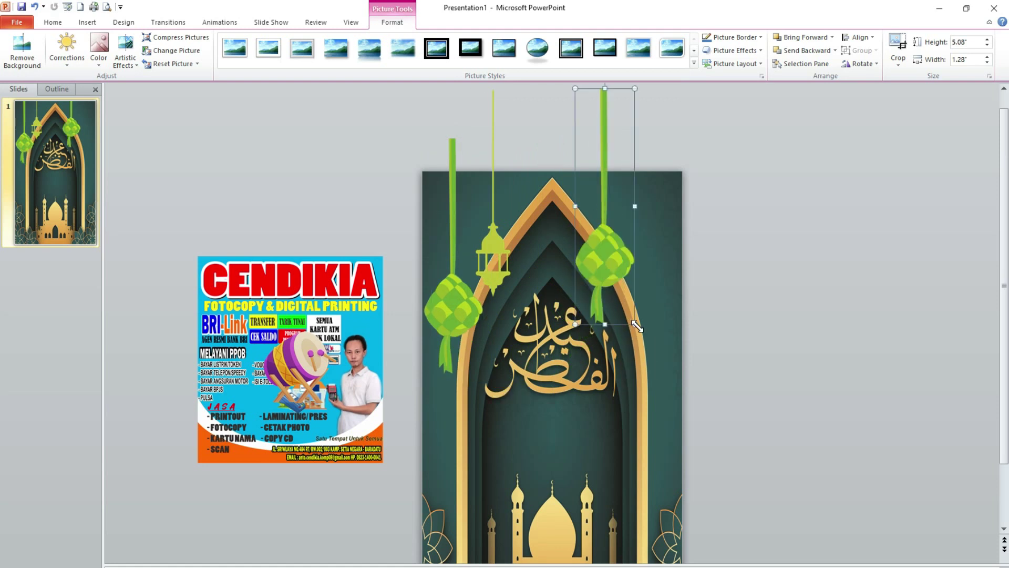
pyautogui.moveTo(635, 324); pyautogui.dragTo(625, 287)
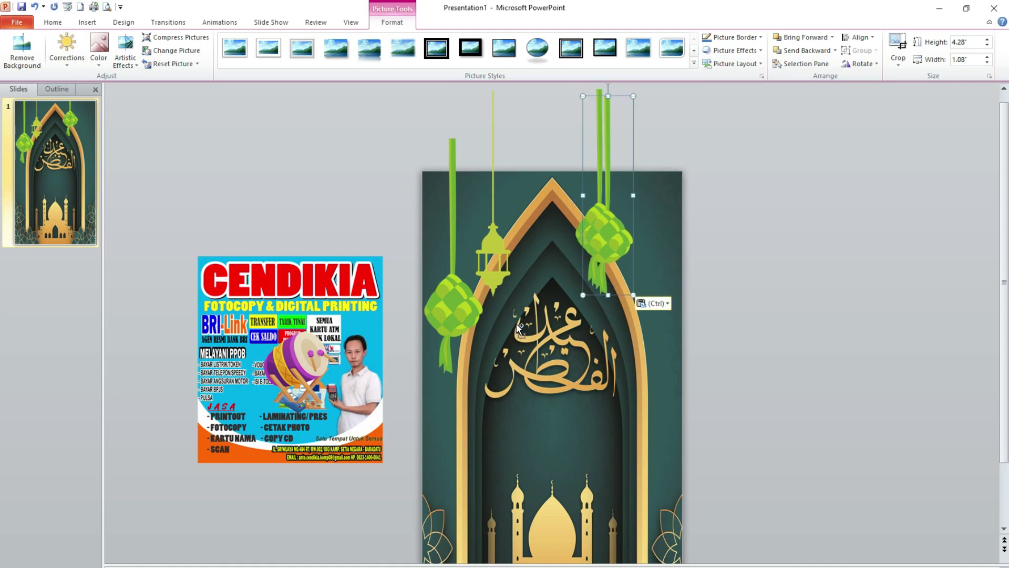
pyautogui.press('Left')
pyautogui.press('Left')
pyautogui.scroll(-1, 729, 175)
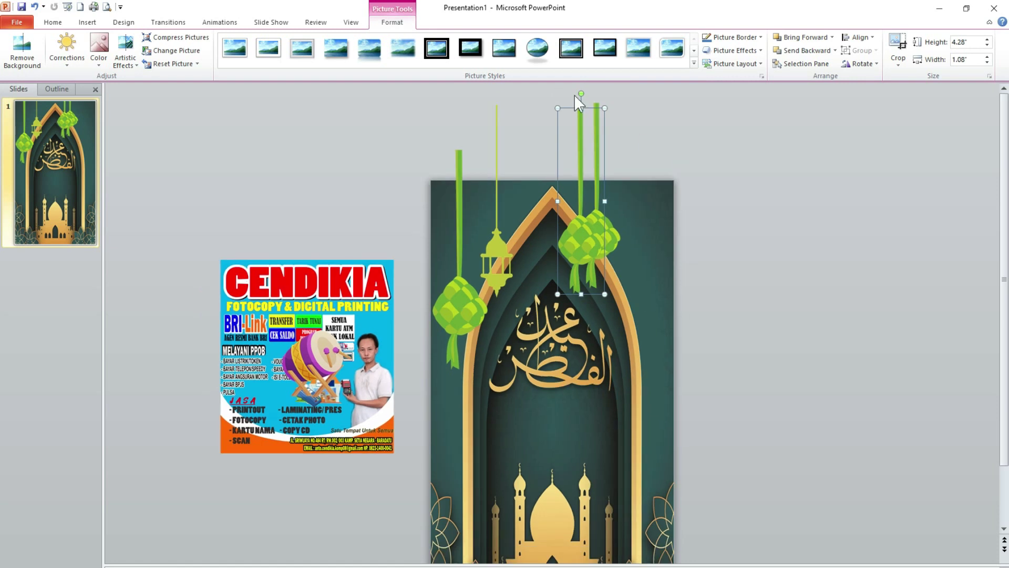
pyautogui.scroll(-1, 649, 171)
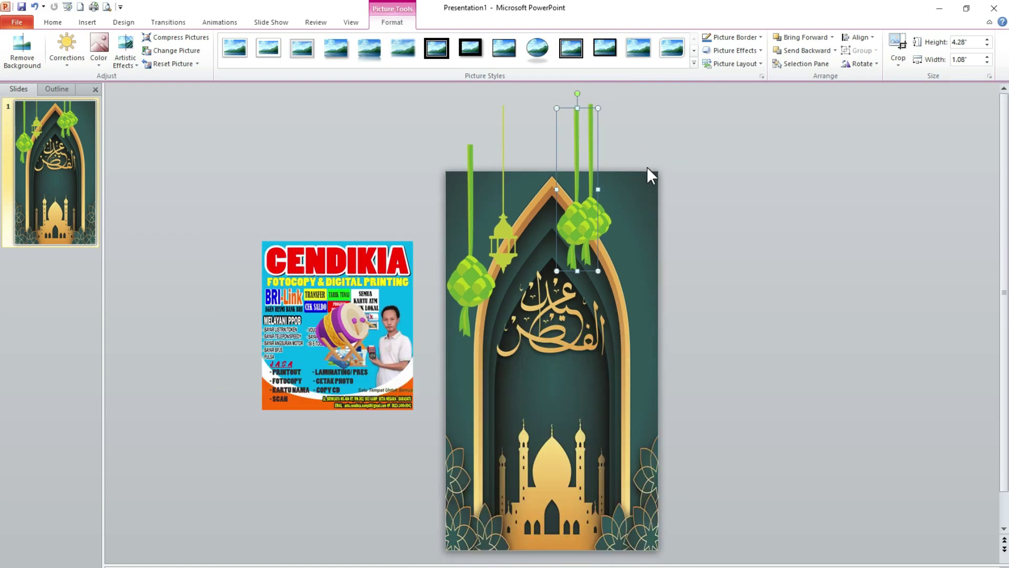
pyautogui.moveTo(577, 94); pyautogui.dragTo(613, 92)
# Step: Duplicate the lantern onto the slide's right side and paste another ketupat copy
pyautogui.click(512, 232)
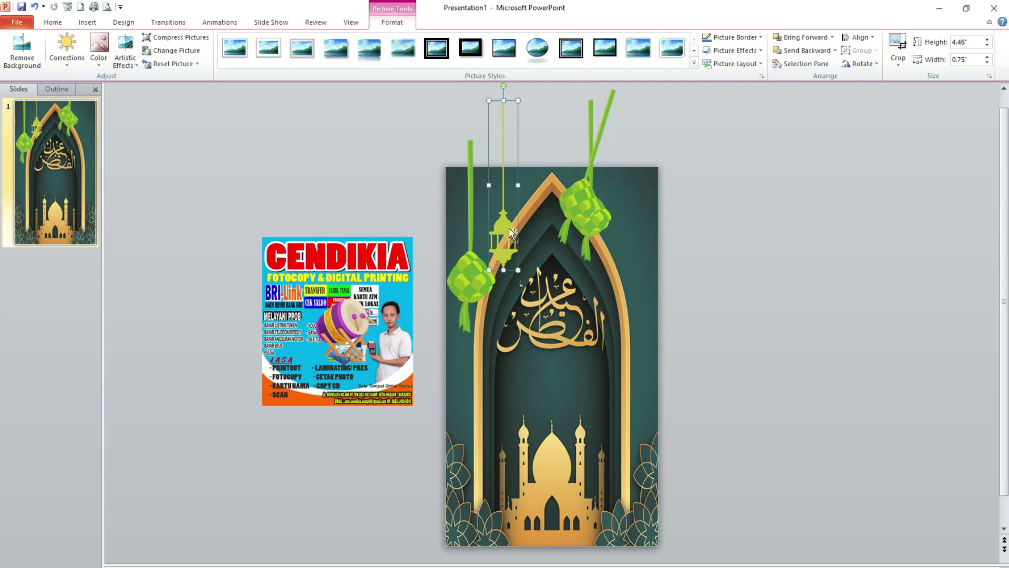
pyautogui.hotkey('ctrl', 'v')
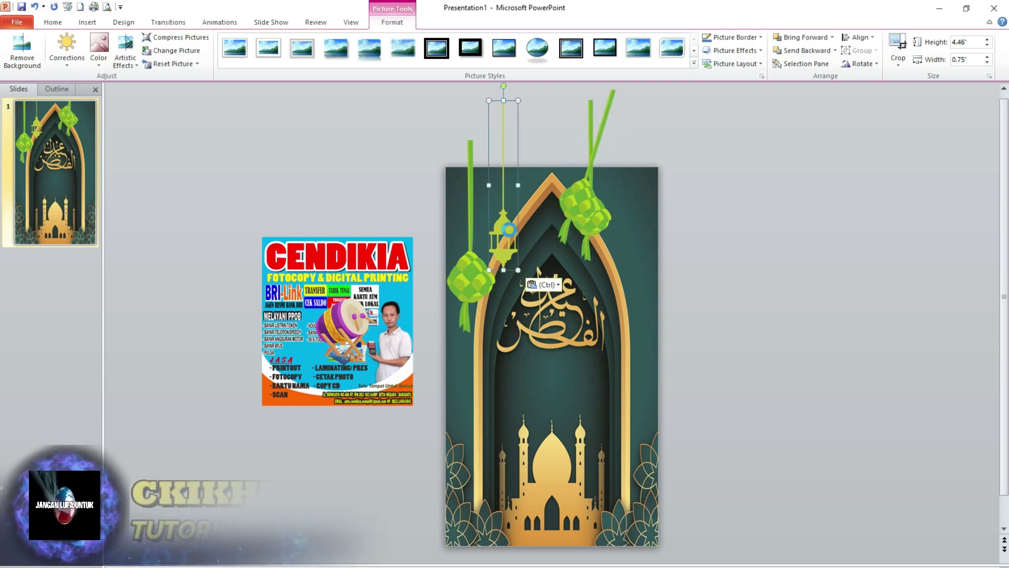
pyautogui.moveTo(505, 229)
pyautogui.mouseDown()
pyautogui.moveTo(630, 223)
pyautogui.moveTo(640, 247)
pyautogui.mouseUp()
pyautogui.click(671, 292)
pyautogui.hotkey('ctrl', 'v')
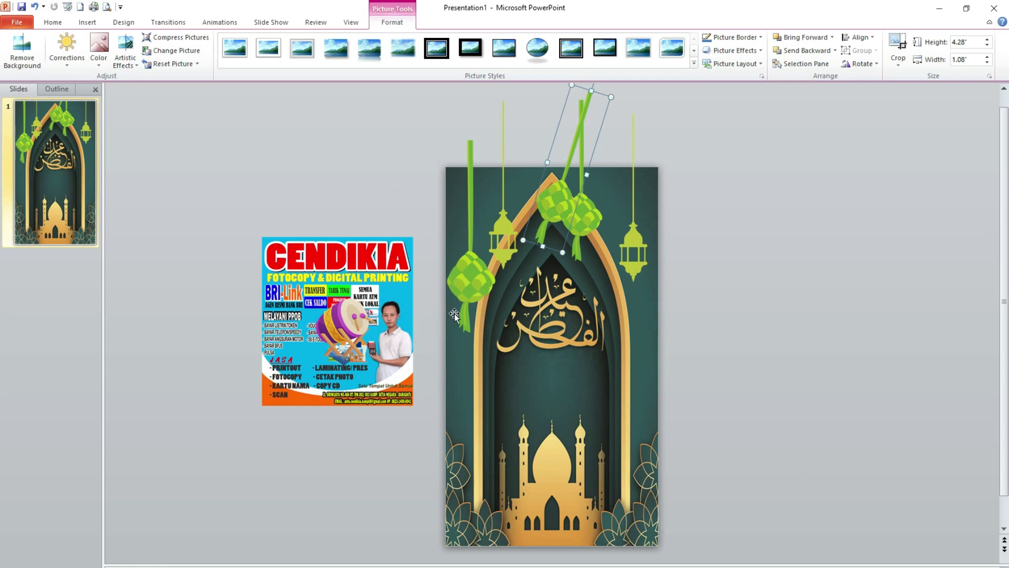
pyautogui.scroll(-1, 455, 316)
pyautogui.click(507, 221)
pyautogui.click(511, 342)
# Step: Enlarge and raise the calligraphy, then move the drum onto the mosque at lower right
pyautogui.moveTo(491, 345); pyautogui.dragTo(488, 353)
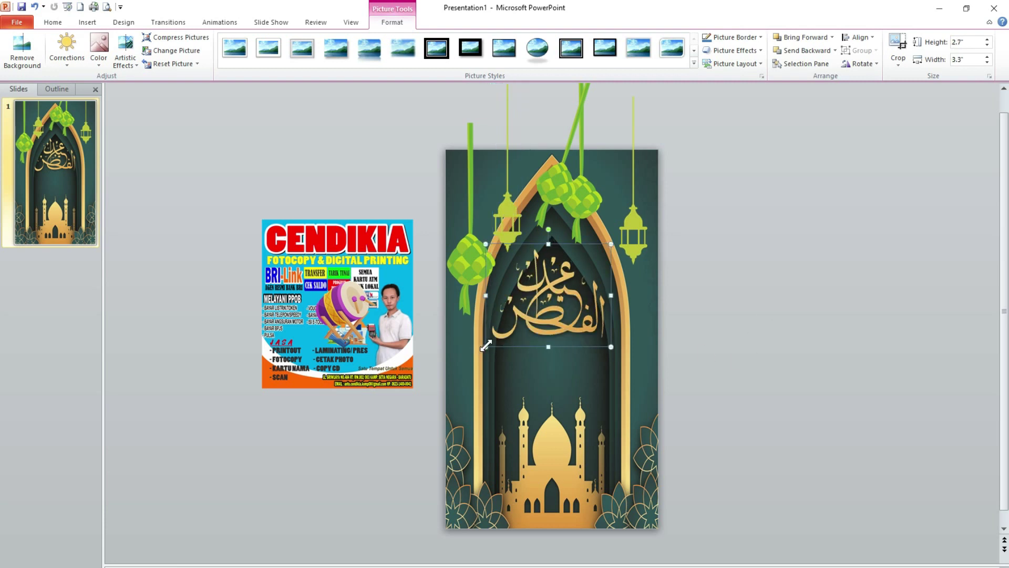
pyautogui.press('Up')
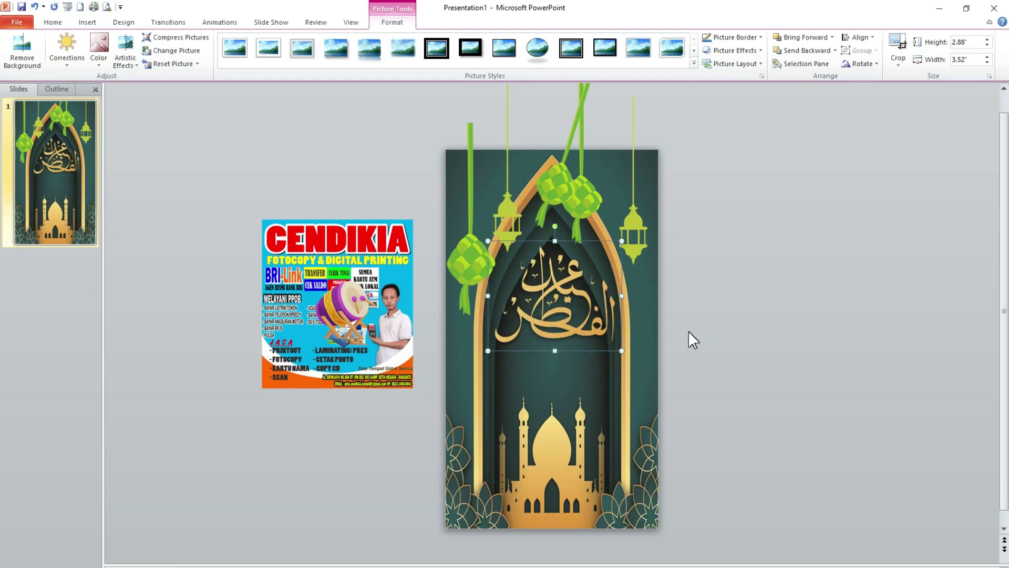
pyautogui.moveTo(336, 310)
pyautogui.mouseDown()
pyautogui.moveTo(612, 463)
pyautogui.moveTo(621, 494)
pyautogui.mouseUp()
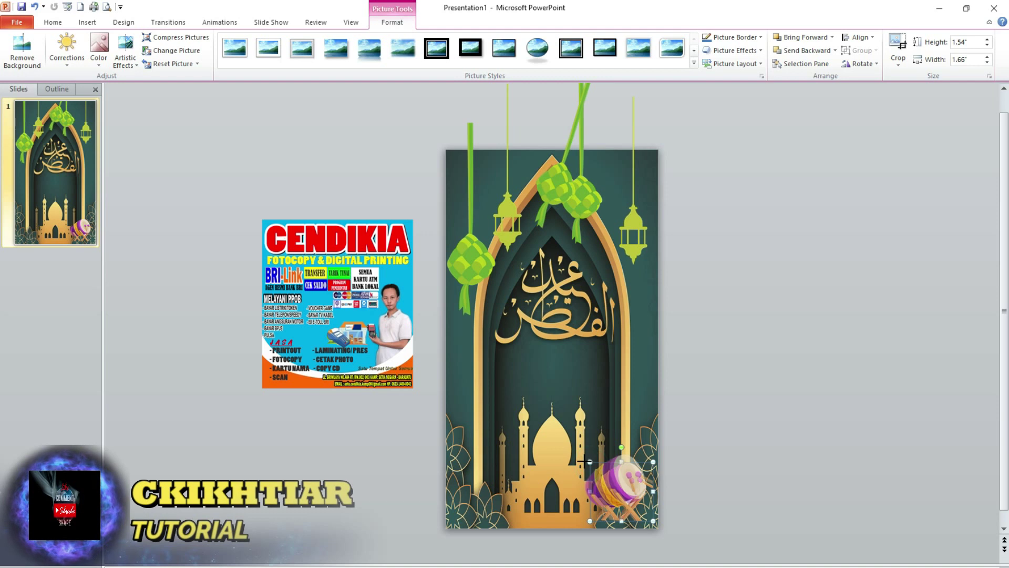
pyautogui.click(742, 477)
# Step: Shrink the CENDIKIA shop banner to 2.8 by 2.51 inches and place it below the calligraphy
pyautogui.click(332, 300)
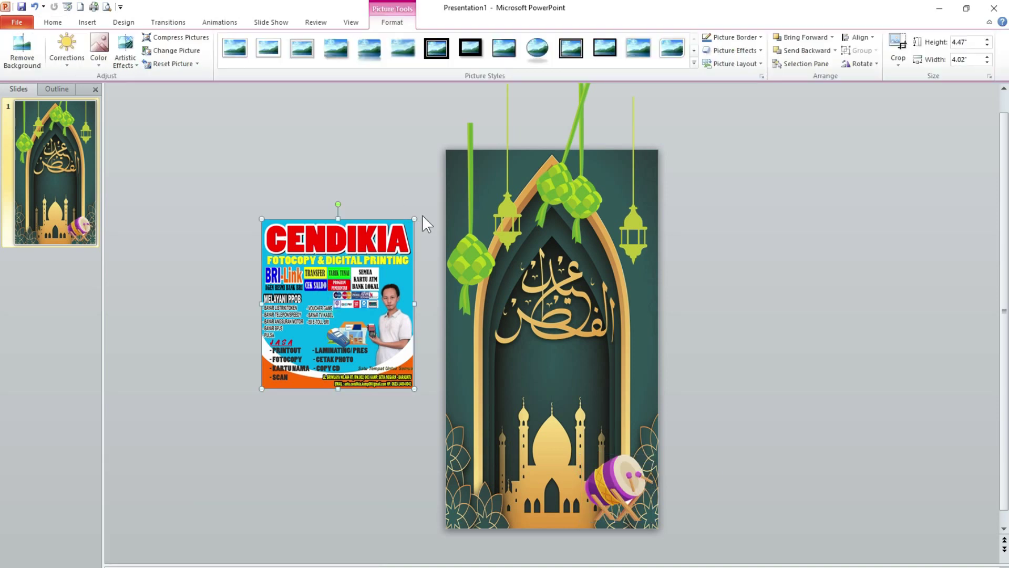
pyautogui.moveTo(414, 216); pyautogui.dragTo(372, 264)
pyautogui.moveTo(330, 318); pyautogui.dragTo(560, 401)
pyautogui.moveTo(563, 402); pyautogui.dragTo(563, 402)
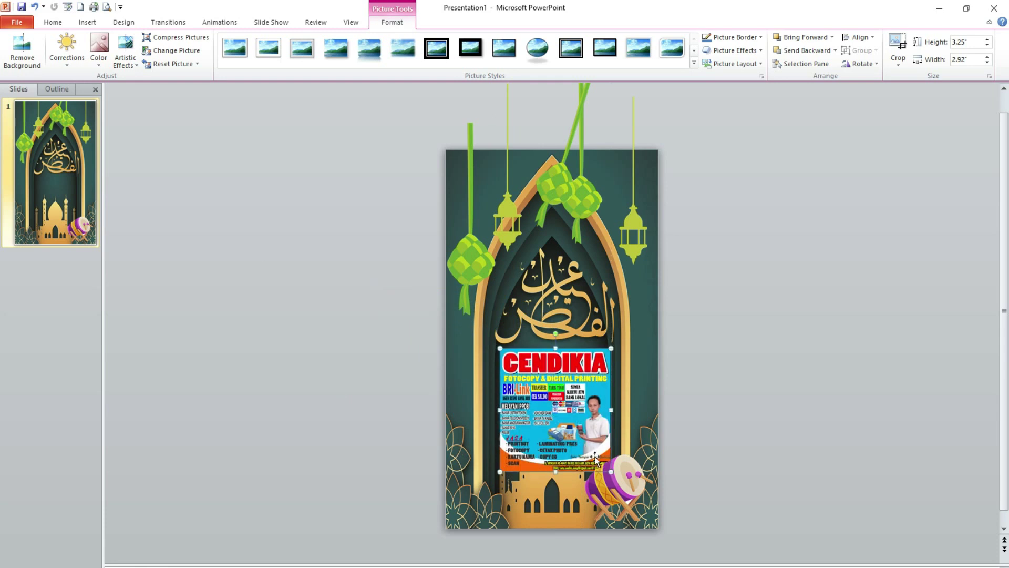
pyautogui.moveTo(610, 473); pyautogui.dragTo(580, 431)
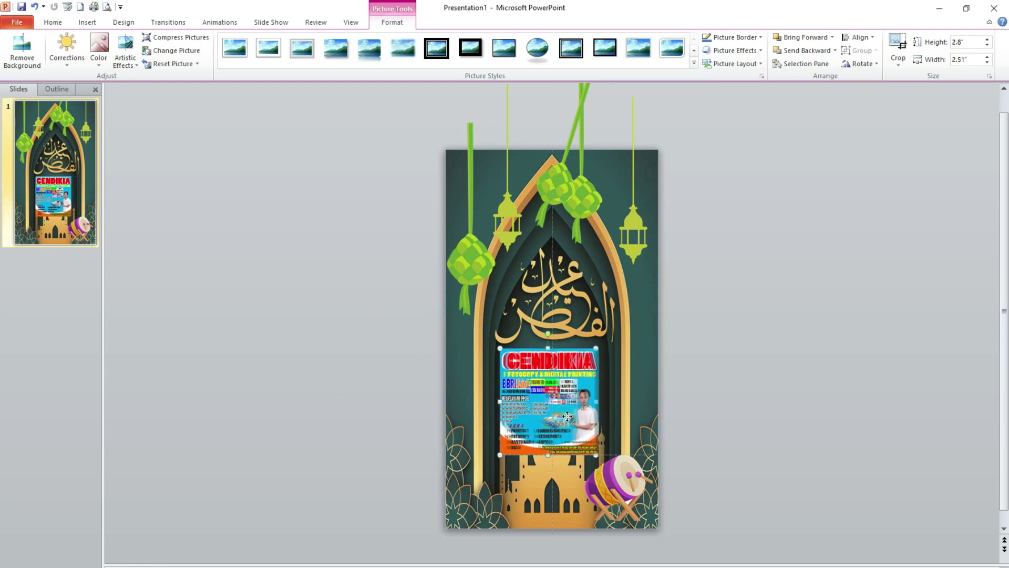
pyautogui.click(772, 481)
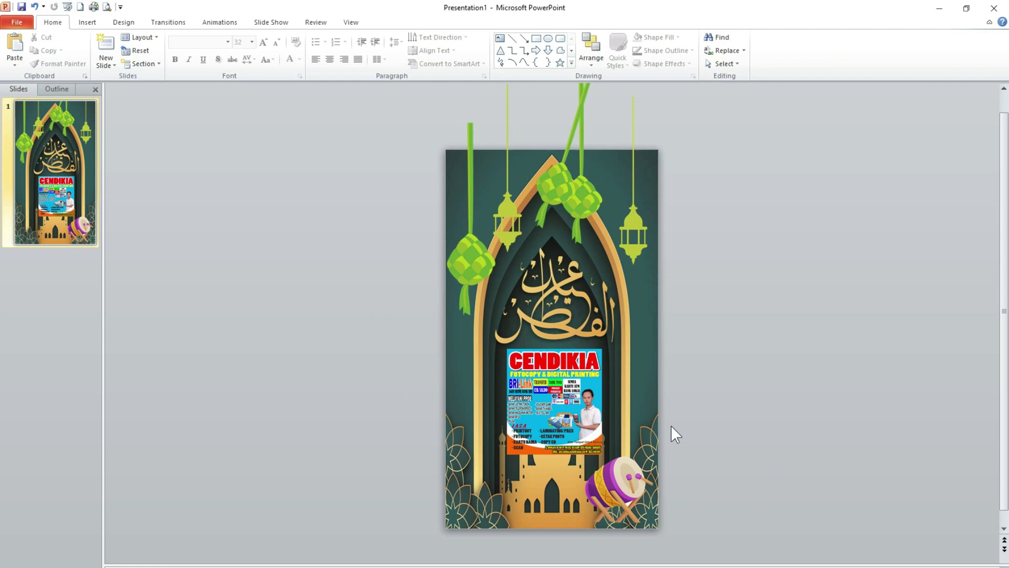
# Step: Insert a WordArt reading 'Selamat Hari Raya Idul Fitri 1443 H'
pyautogui.click(578, 379)
pyautogui.click(739, 418)
pyautogui.click(88, 22)
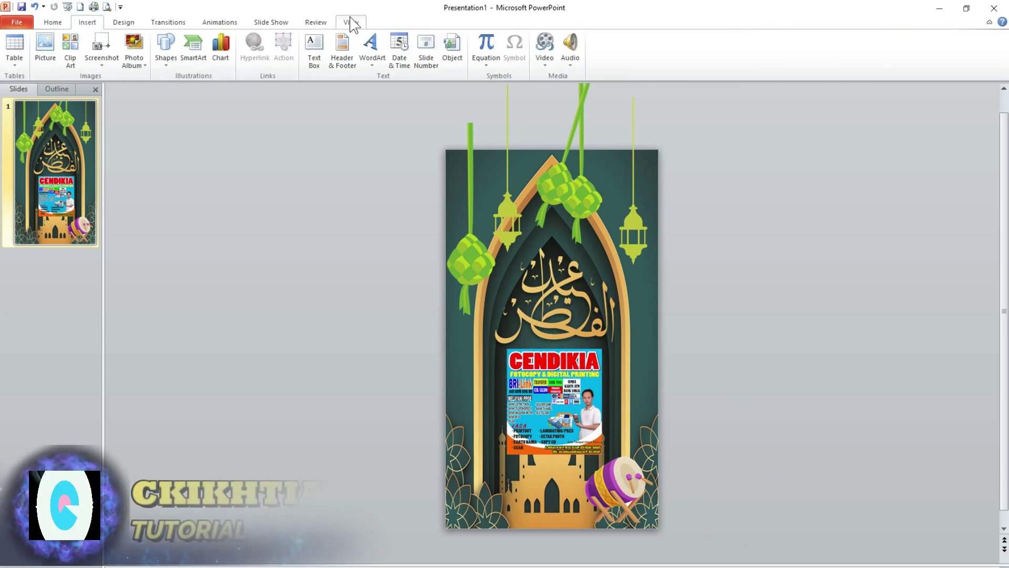
pyautogui.click(373, 67)
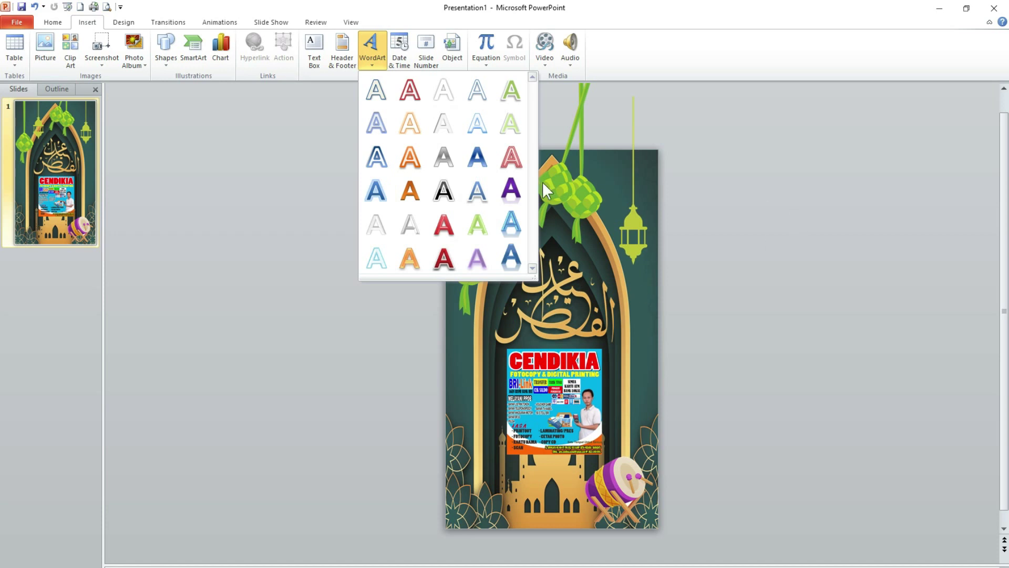
pyautogui.click(410, 161)
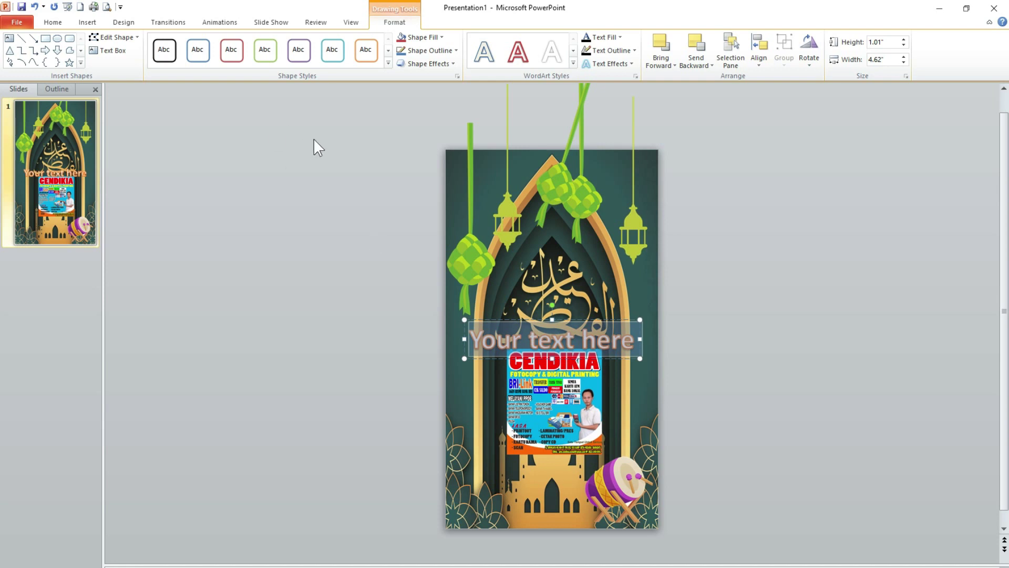
pyautogui.write('Selamat Hari Raya Idul Fitri')
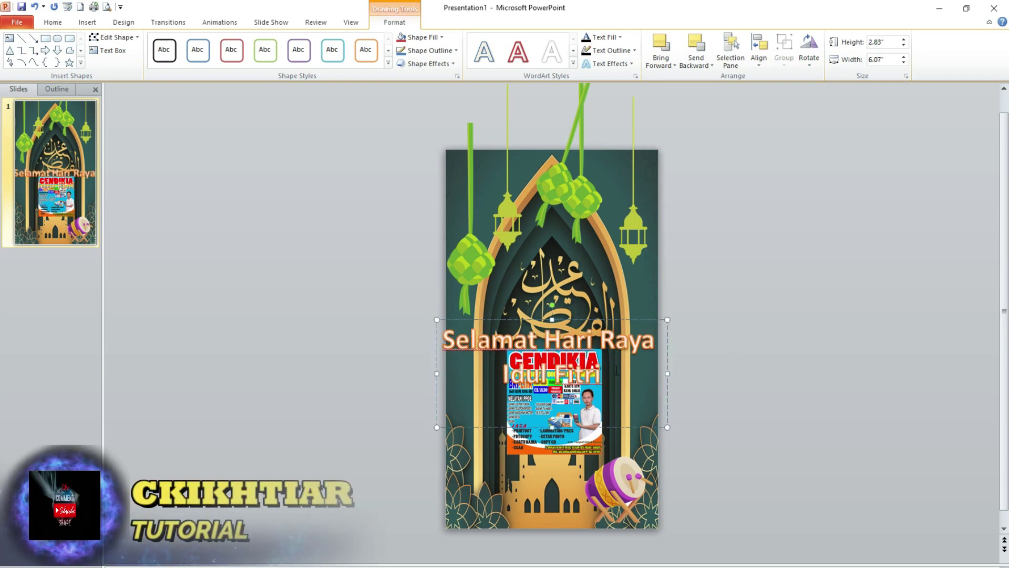
pyautogui.write(' 1443 H')
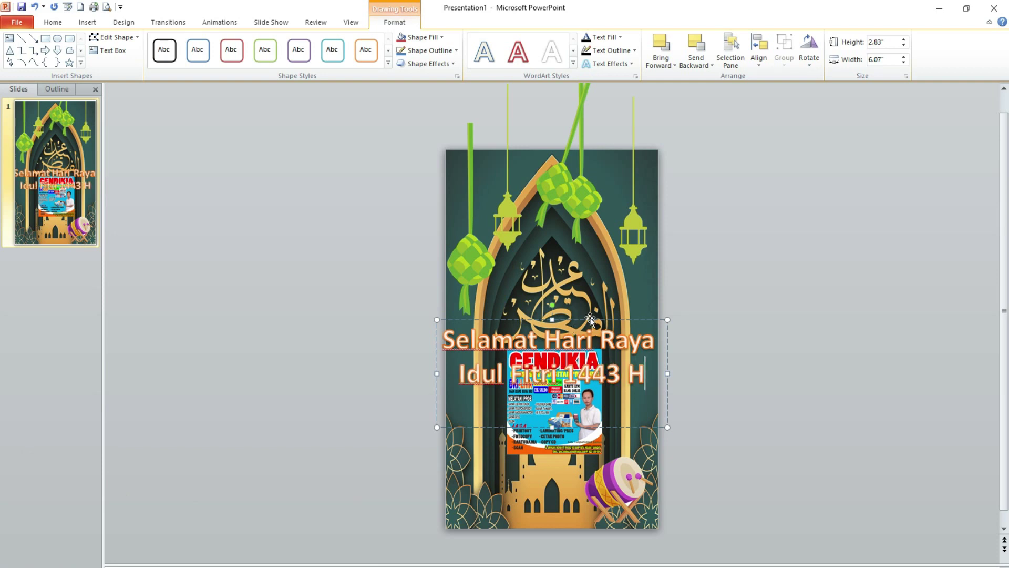
# Step: Move and resize the greeting box across the slide's bottom, about 2.83 by 5.85 inches
pyautogui.moveTo(590, 319); pyautogui.dragTo(582, 442)
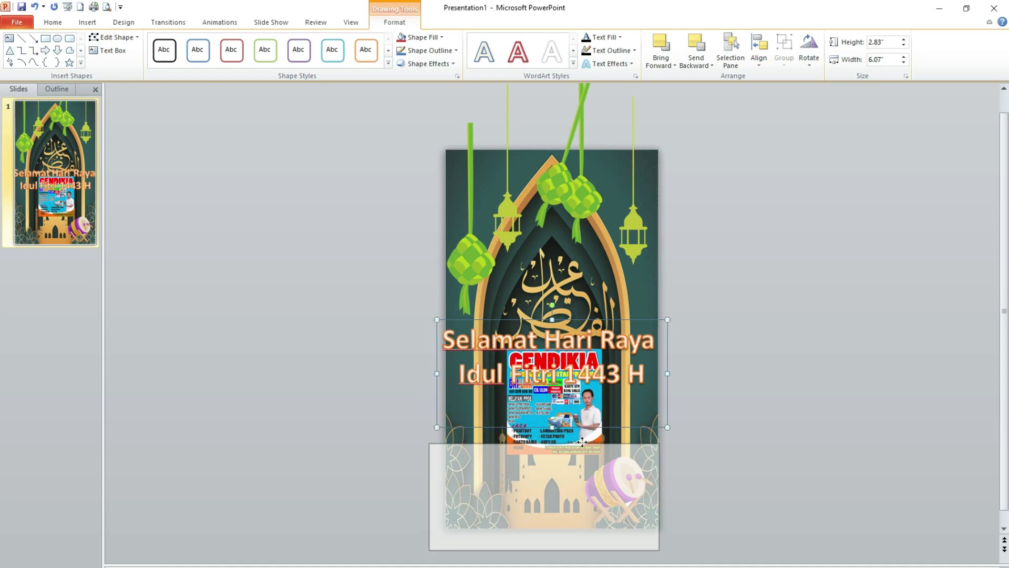
pyautogui.moveTo(582, 442)
pyautogui.mouseDown()
pyautogui.moveTo(587, 338)
pyautogui.moveTo(585, 455)
pyautogui.mouseUp()
pyautogui.moveTo(436, 457); pyautogui.dragTo(445, 468)
pyautogui.moveTo(568, 468); pyautogui.dragTo(568, 457)
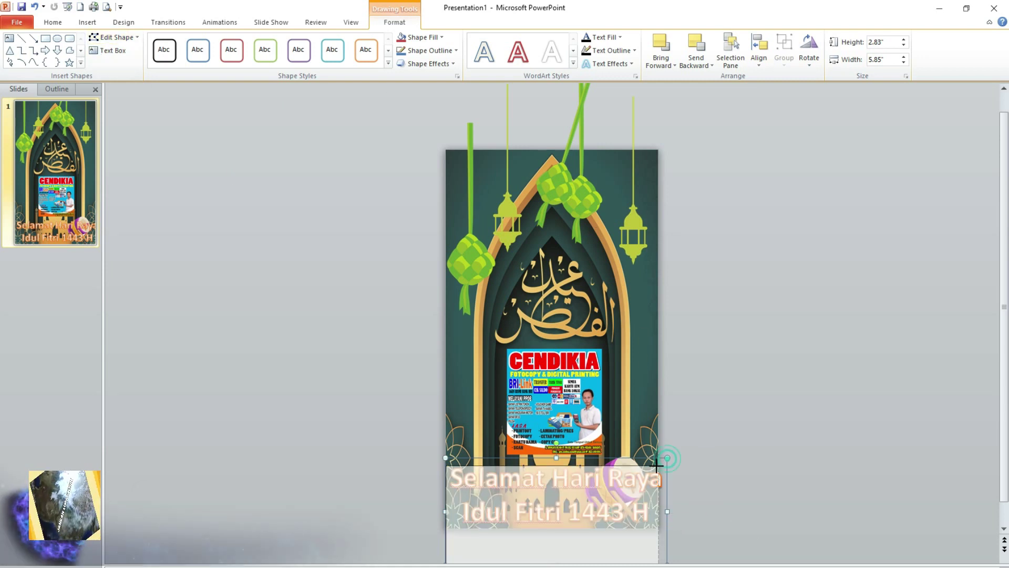
# Step: Set the greeting text to the ArabDances font at size 44
pyautogui.moveTo(667, 459); pyautogui.dragTo(658, 443)
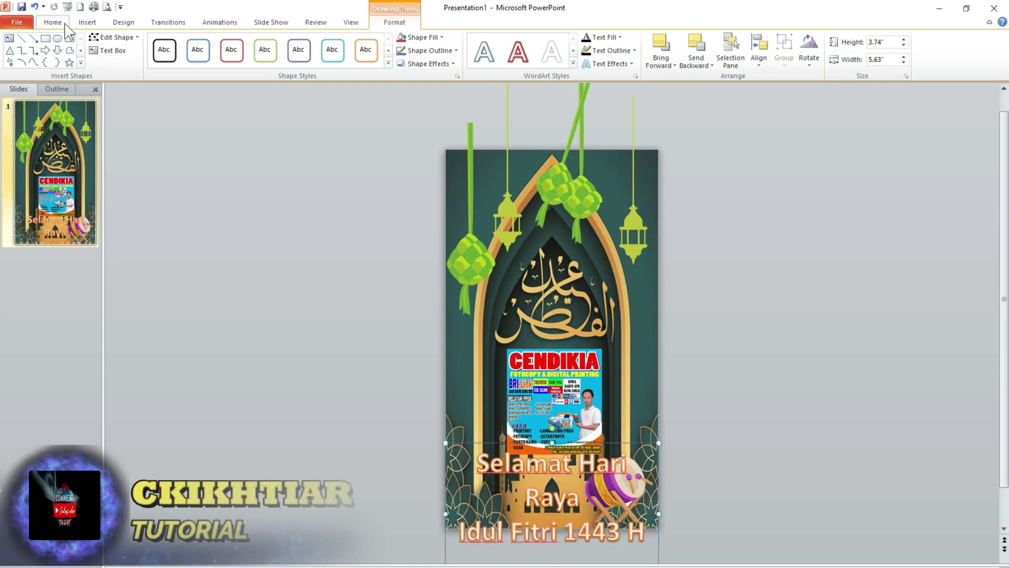
pyautogui.click(46, 23)
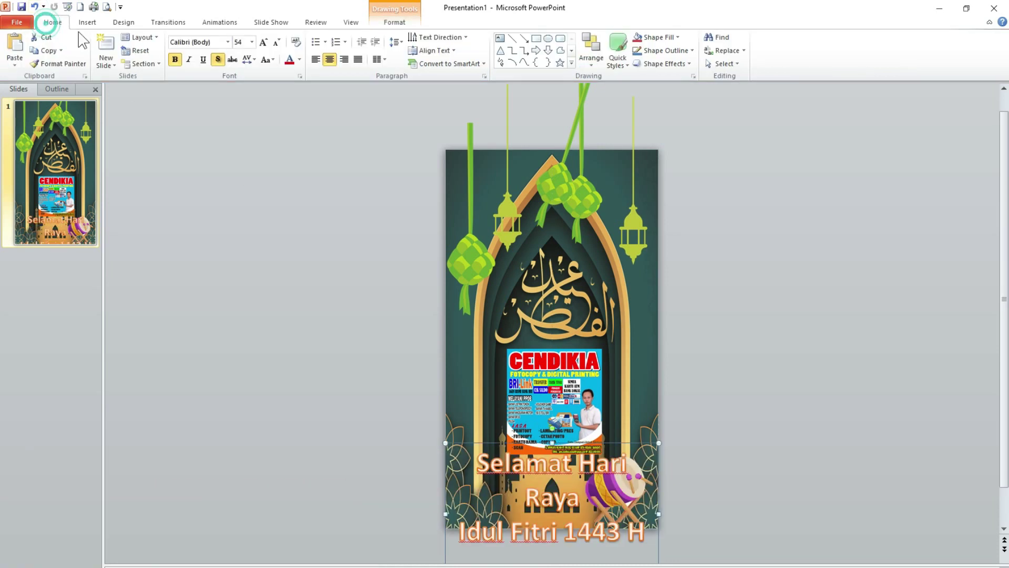
pyautogui.click(252, 43)
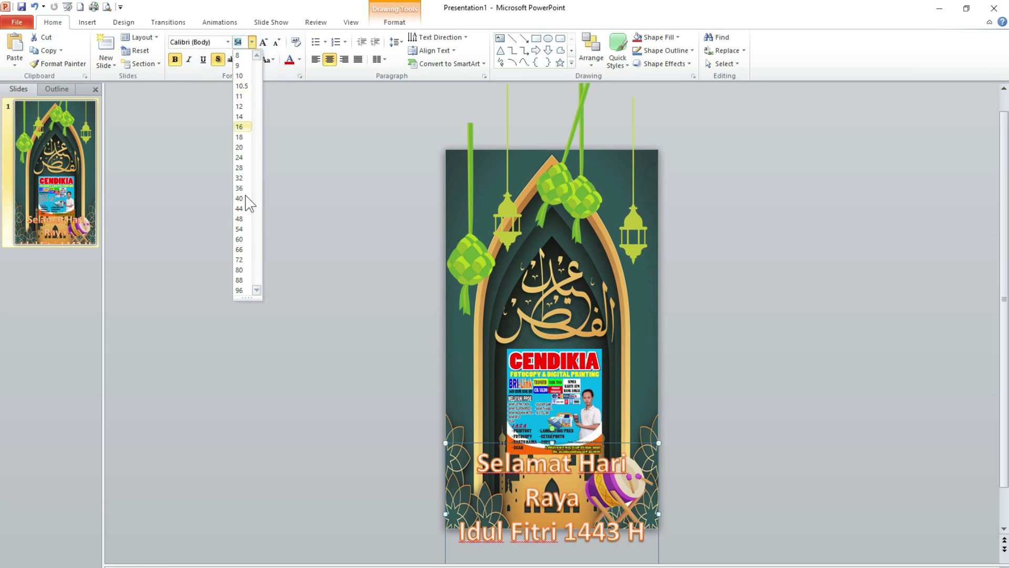
pyautogui.click(240, 218)
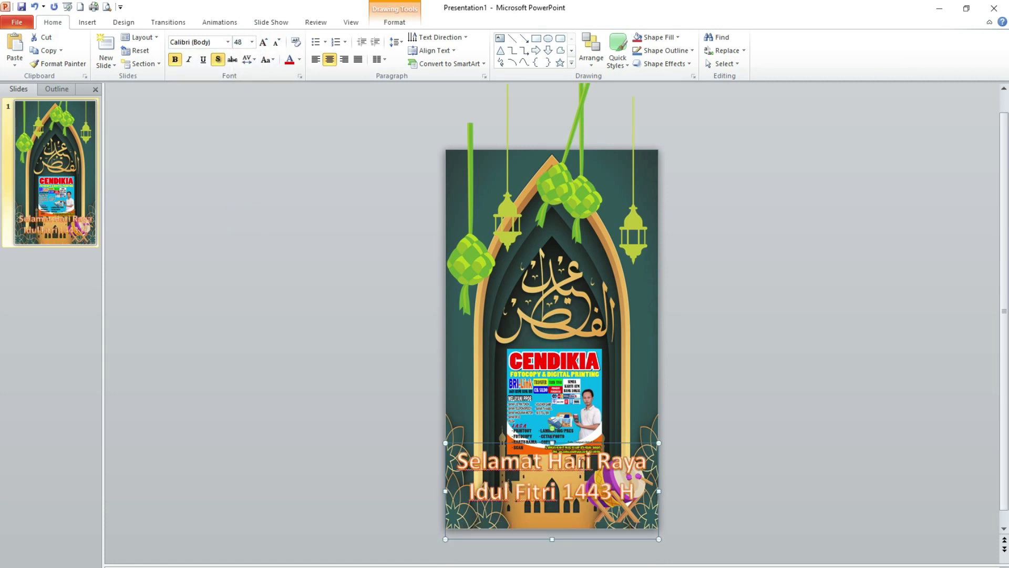
pyautogui.moveTo(587, 444); pyautogui.dragTo(588, 454)
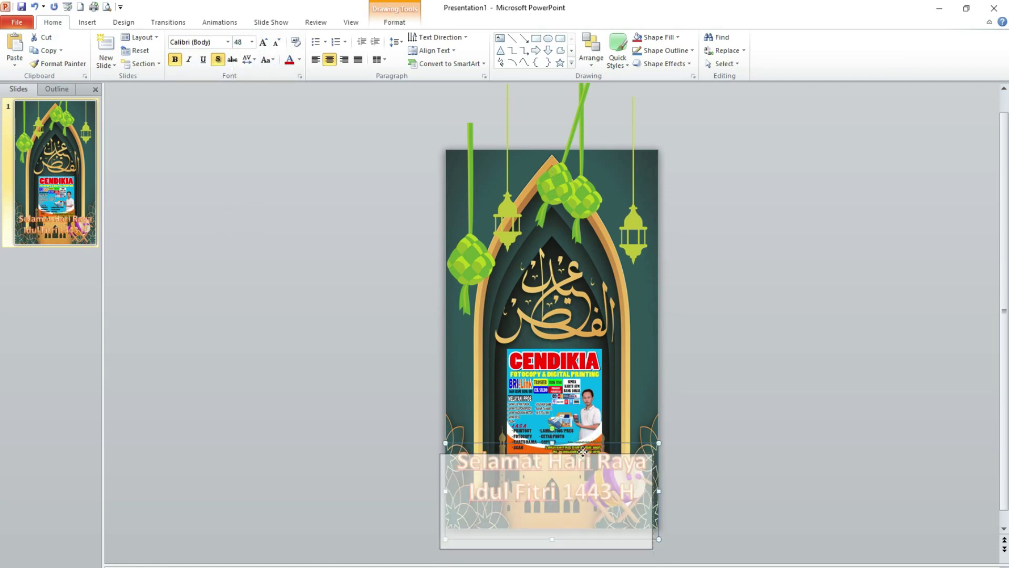
pyautogui.click(228, 42)
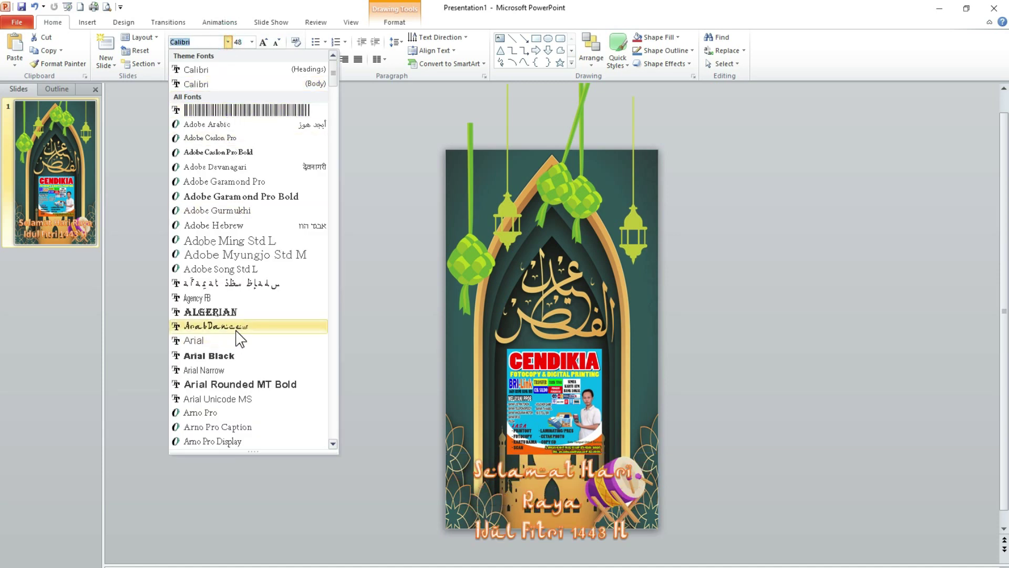
pyautogui.click(235, 326)
pyautogui.click(252, 43)
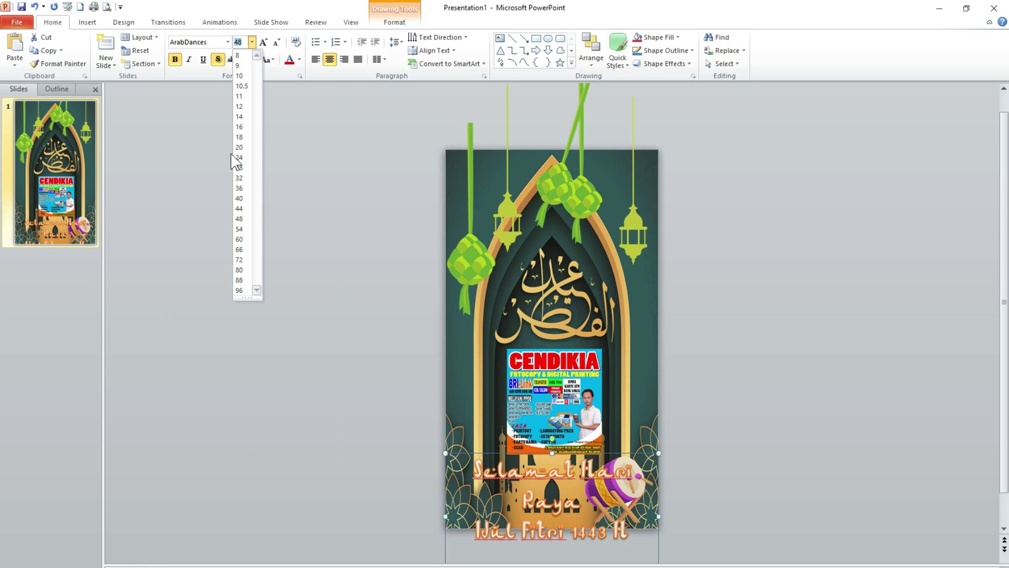
pyautogui.click(239, 208)
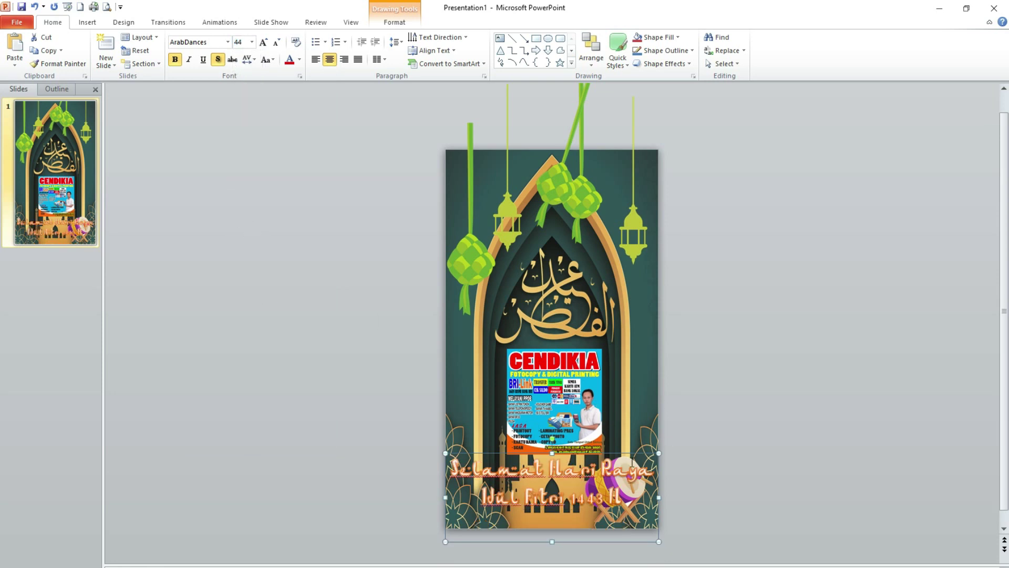
pyautogui.moveTo(623, 453); pyautogui.dragTo(624, 457)
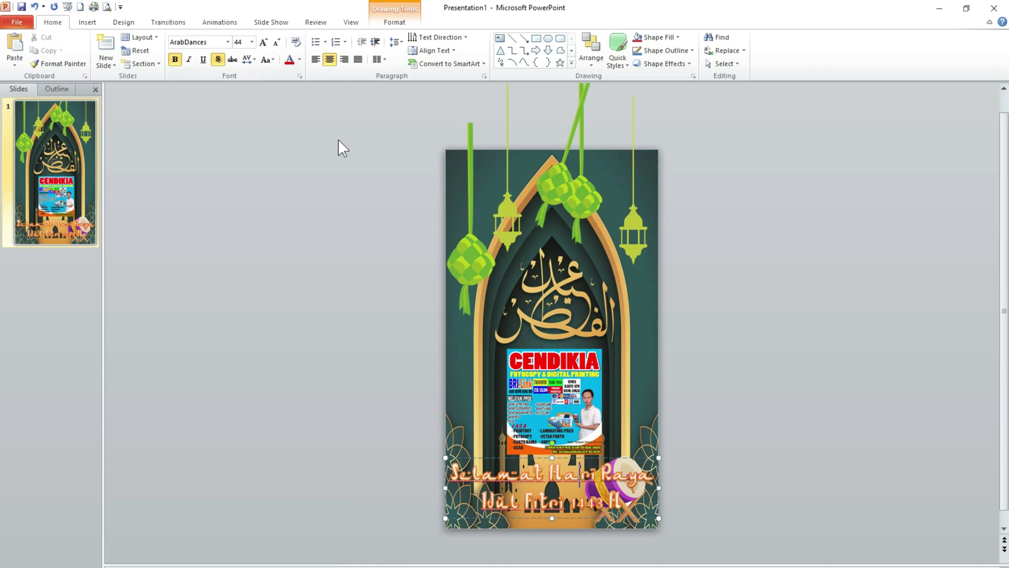
# Step: Select both lines of the greeting text and colour them red
pyautogui.click(299, 60)
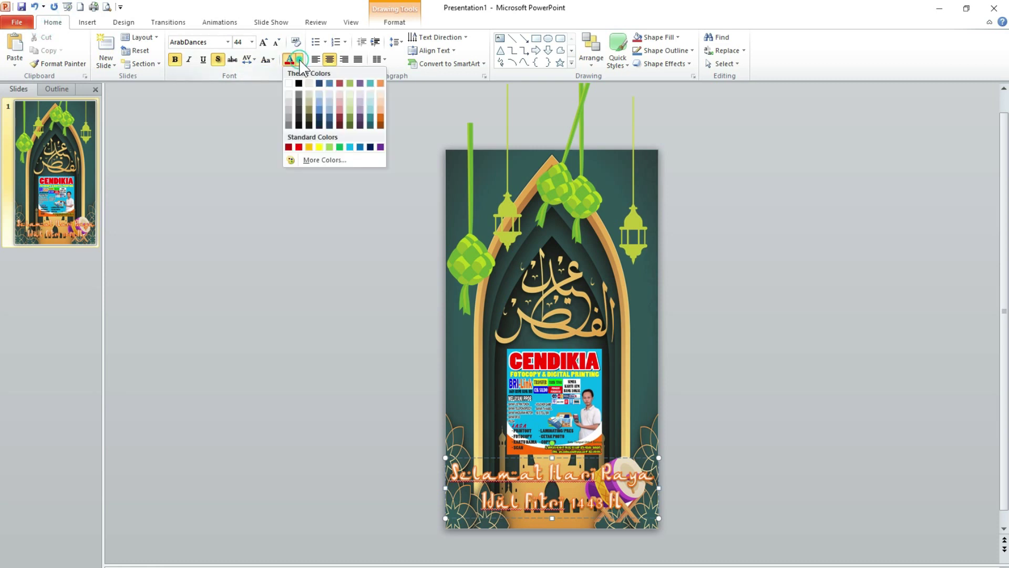
pyautogui.click(298, 147)
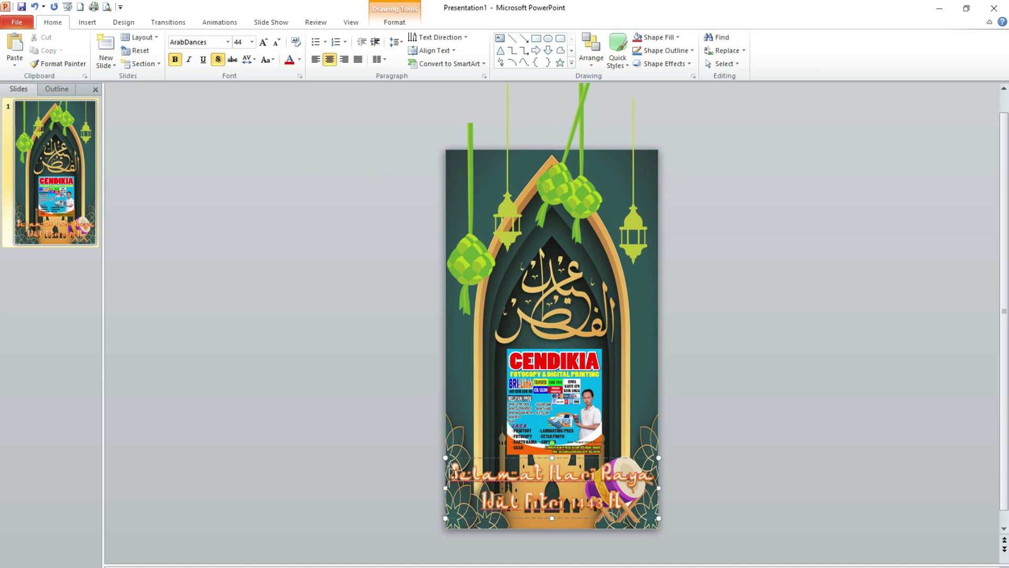
pyautogui.moveTo(455, 473); pyautogui.dragTo(630, 504)
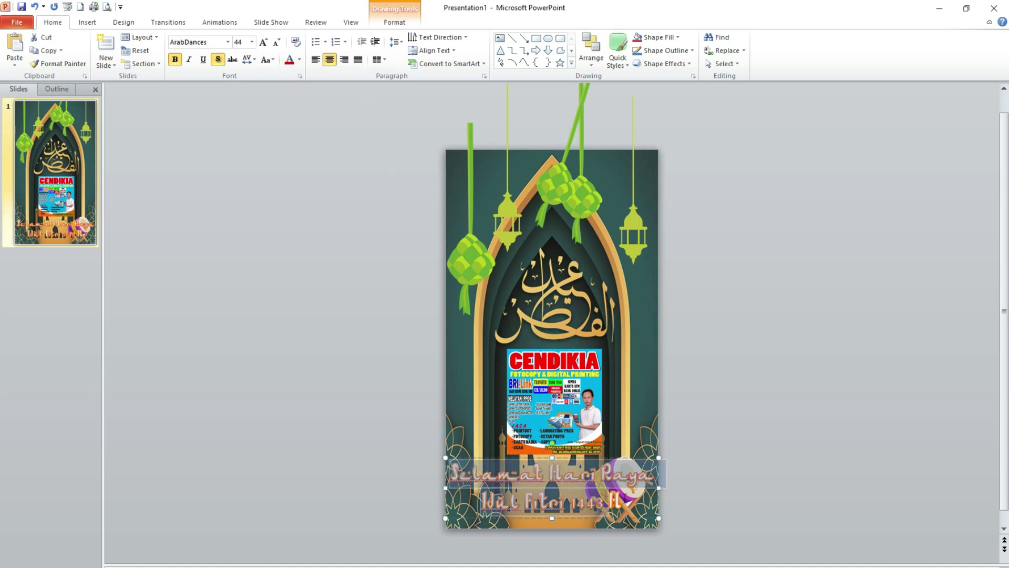
pyautogui.click(299, 59)
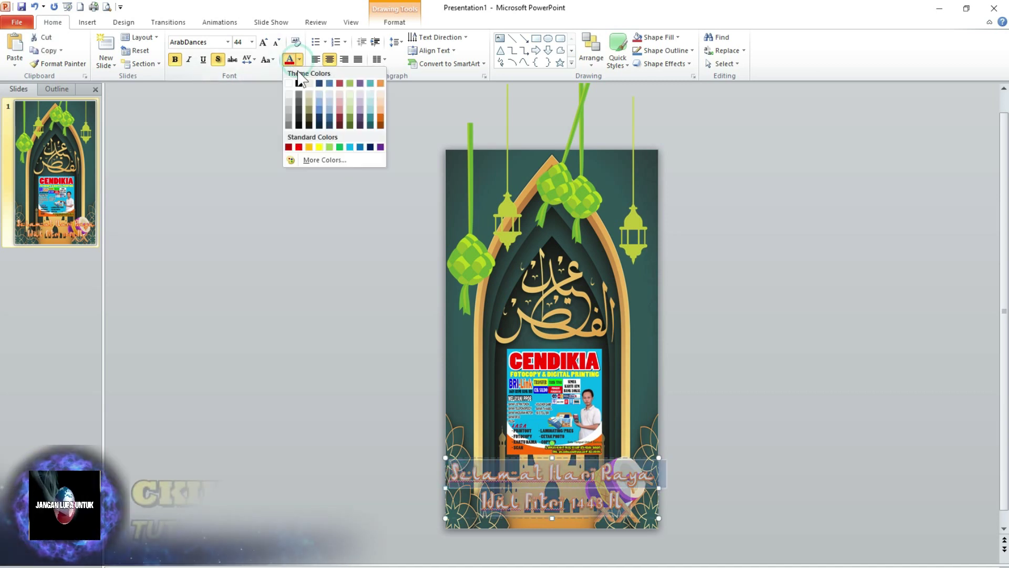
pyautogui.click(299, 148)
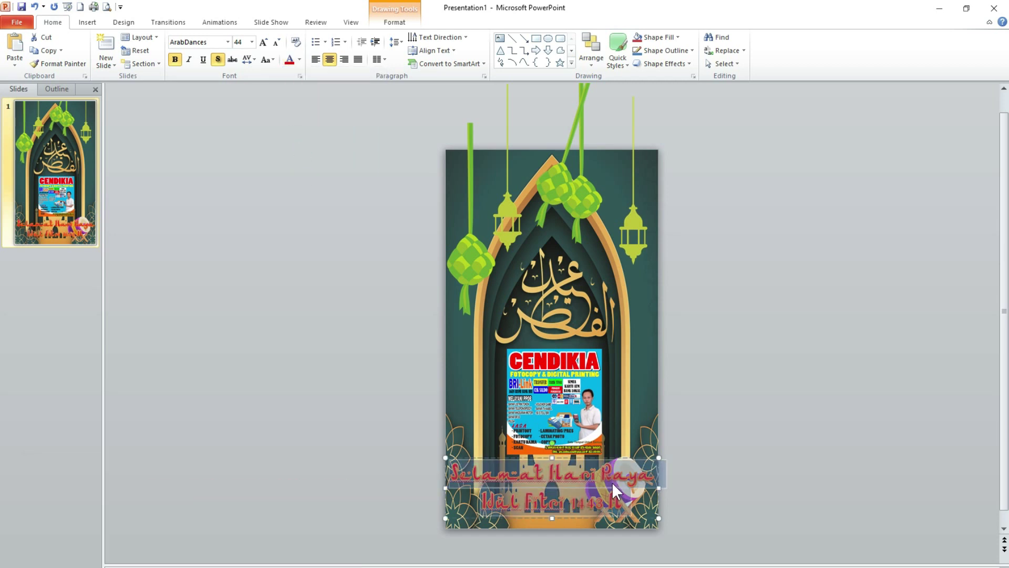
pyautogui.moveTo(566, 473); pyautogui.dragTo(452, 470)
pyautogui.tripleClick(453, 471)
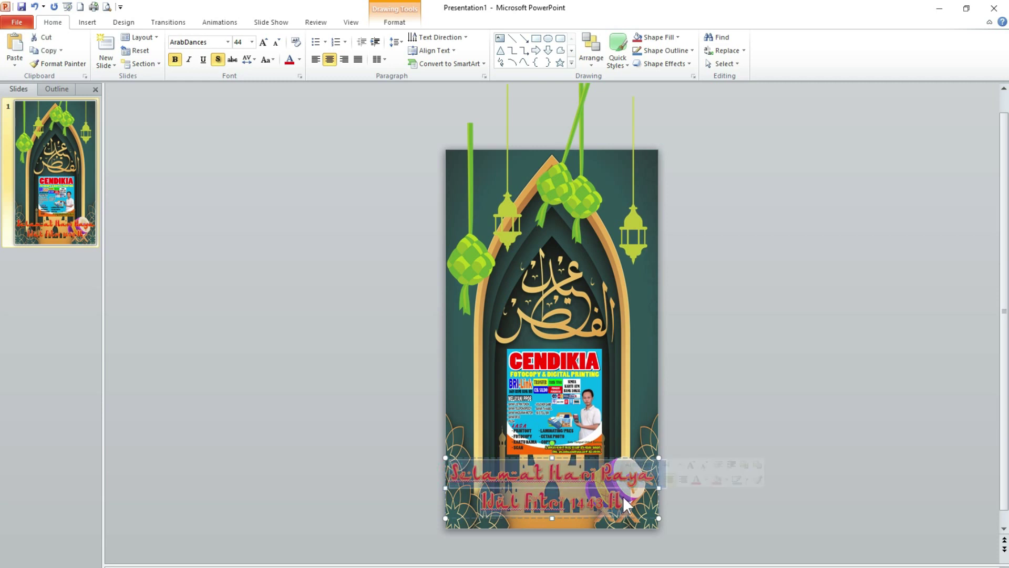
pyautogui.moveTo(460, 474); pyautogui.dragTo(635, 502)
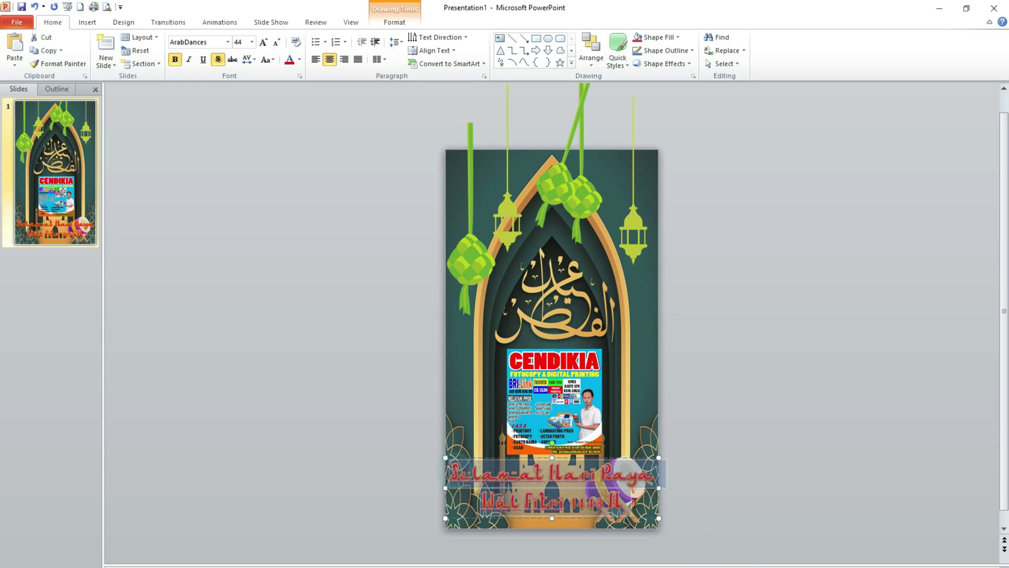
# Step: Give the red greeting letters a yellow text outline and nudge the box down slightly
pyautogui.click(393, 22)
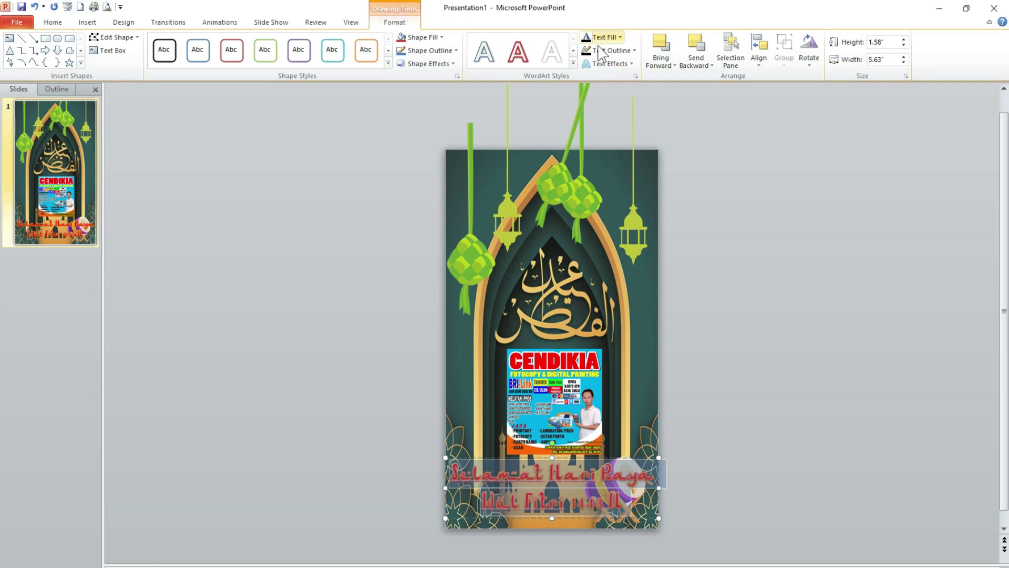
pyautogui.click(634, 51)
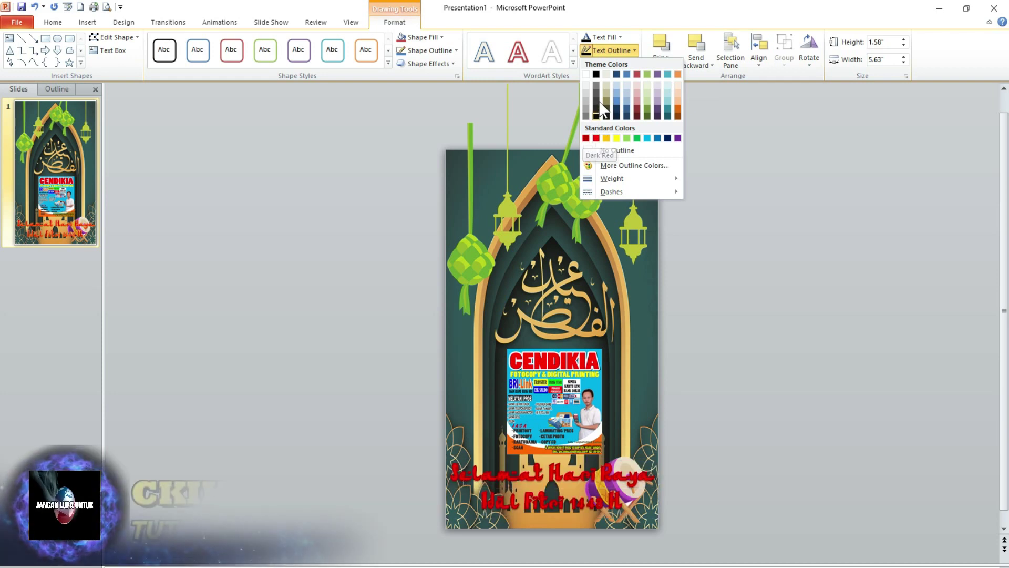
pyautogui.click(616, 138)
pyautogui.click(740, 453)
pyautogui.click(605, 479)
pyautogui.press('Down')
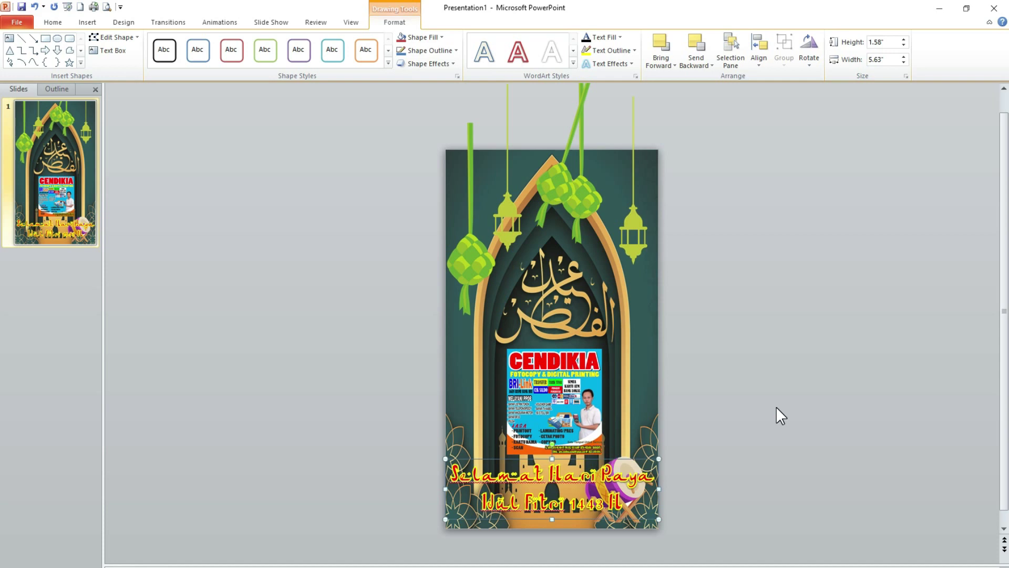
pyautogui.click(775, 405)
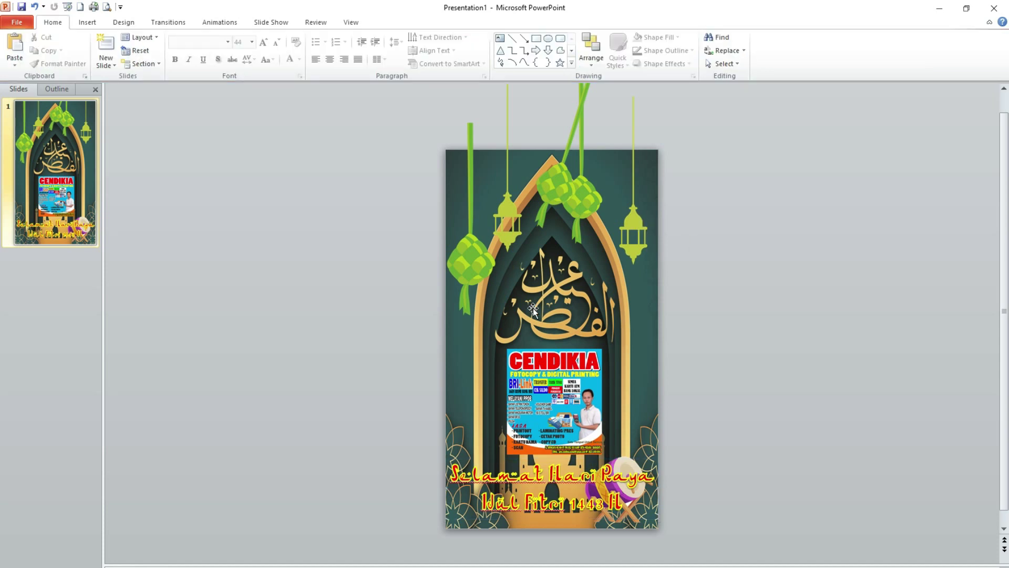
pyautogui.scroll(-1, 546, 311)
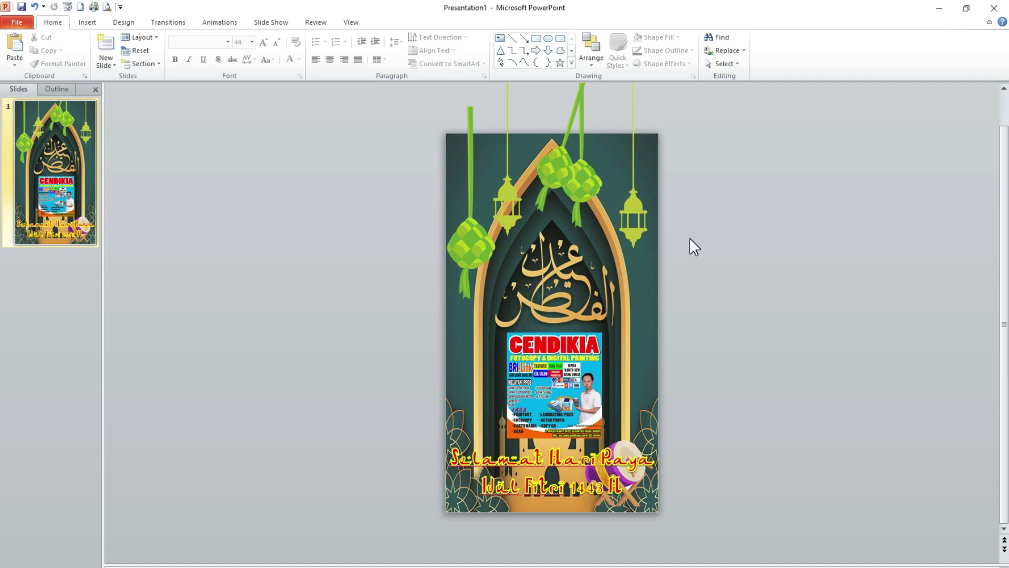
pyautogui.click(633, 207)
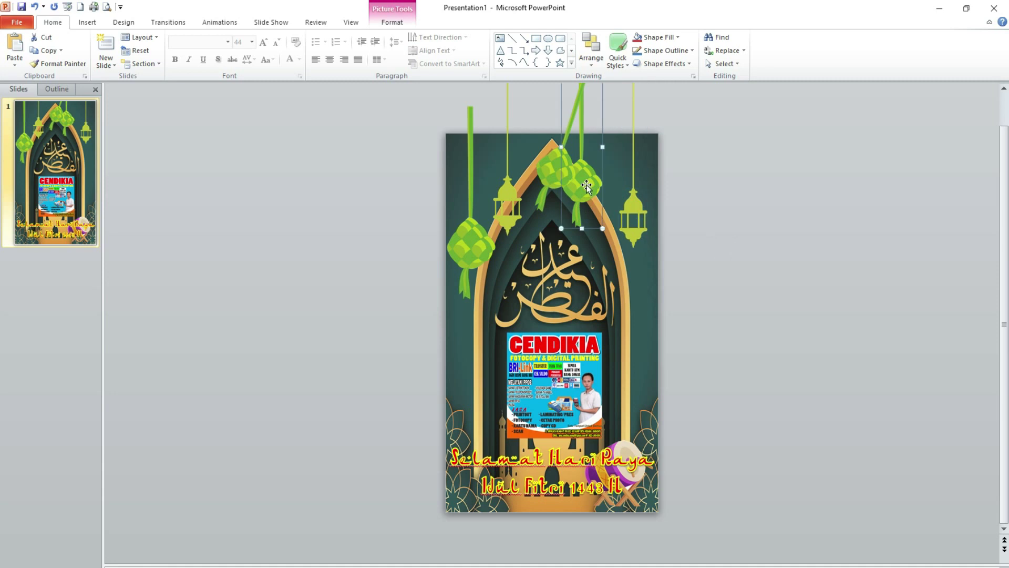
pyautogui.click(549, 166)
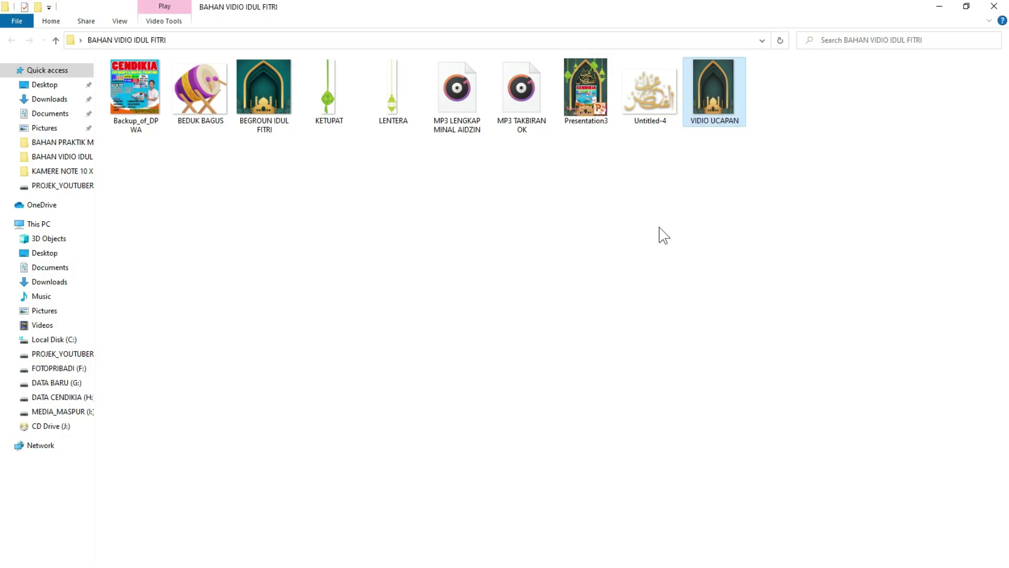
pyautogui.doubleClick(589, 83)
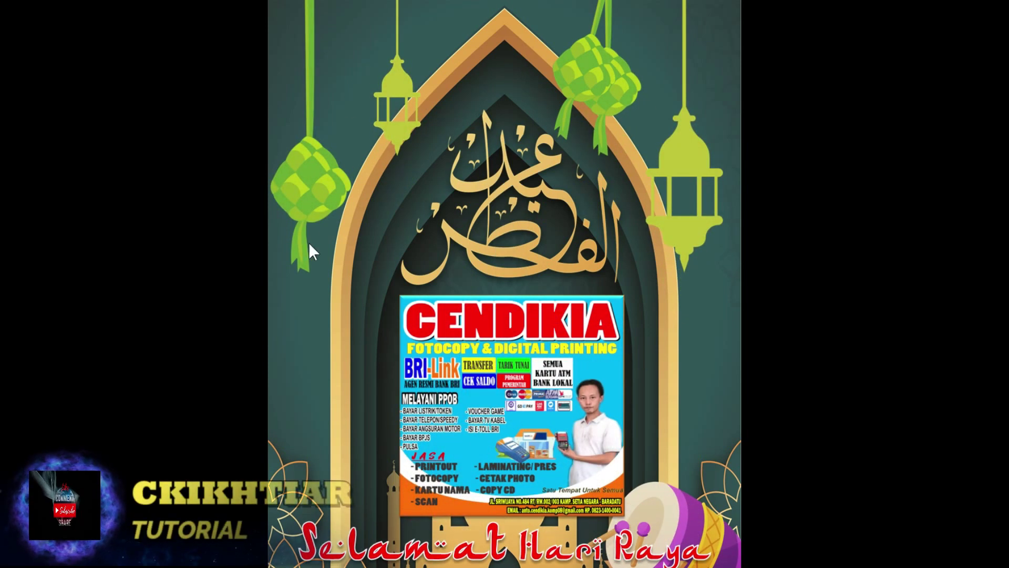
pyautogui.click(908, 209)
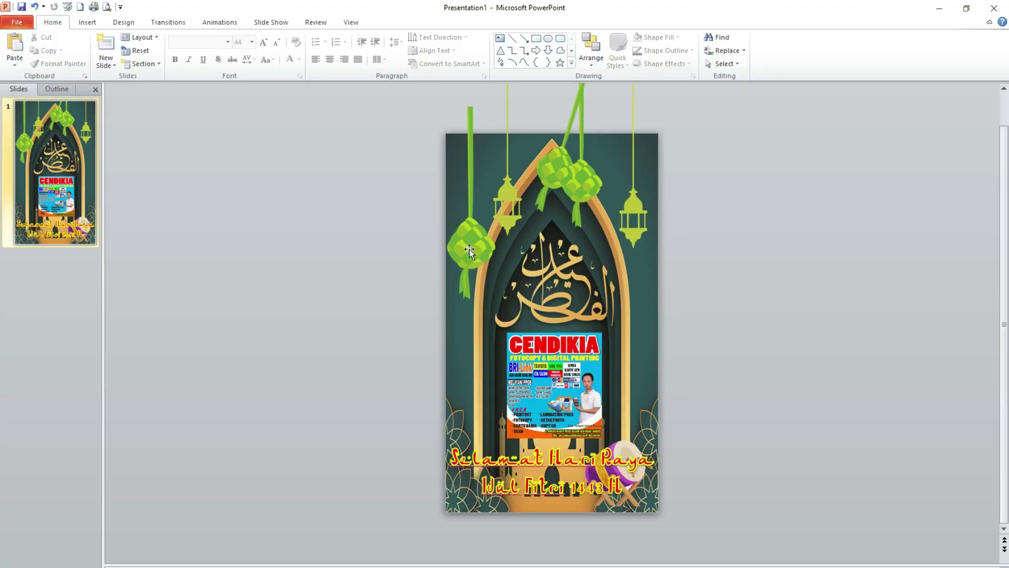
pyautogui.click(469, 250)
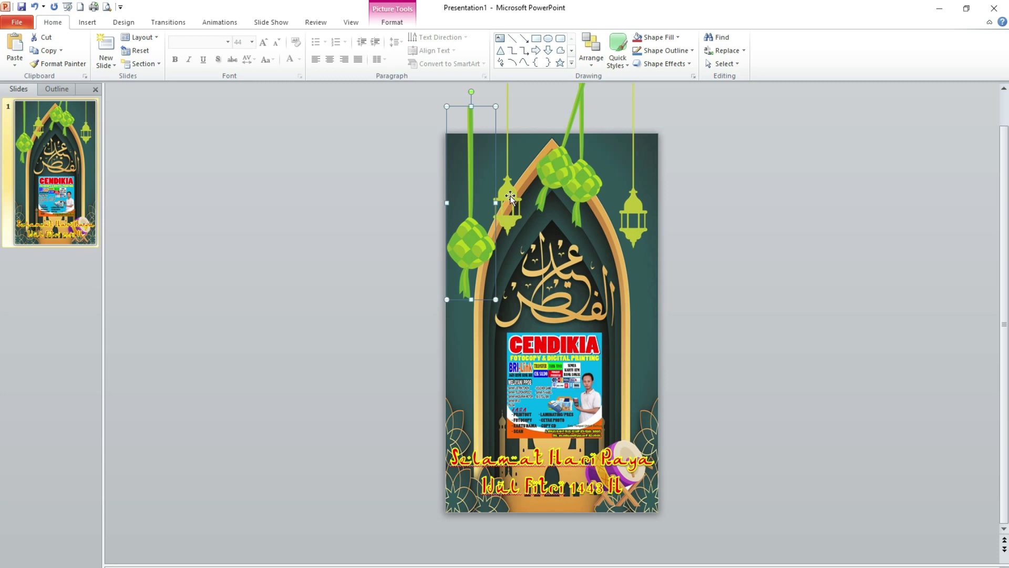
# Step: Multi-select the ketupats, lanterns, calligraphy, CENDIKIA banner and greeting text for animating
pyautogui.click(677, 255)
pyautogui.click(460, 252)
pyautogui.keyDown('shift'); pyautogui.click(506, 197); pyautogui.keyUp('shift')
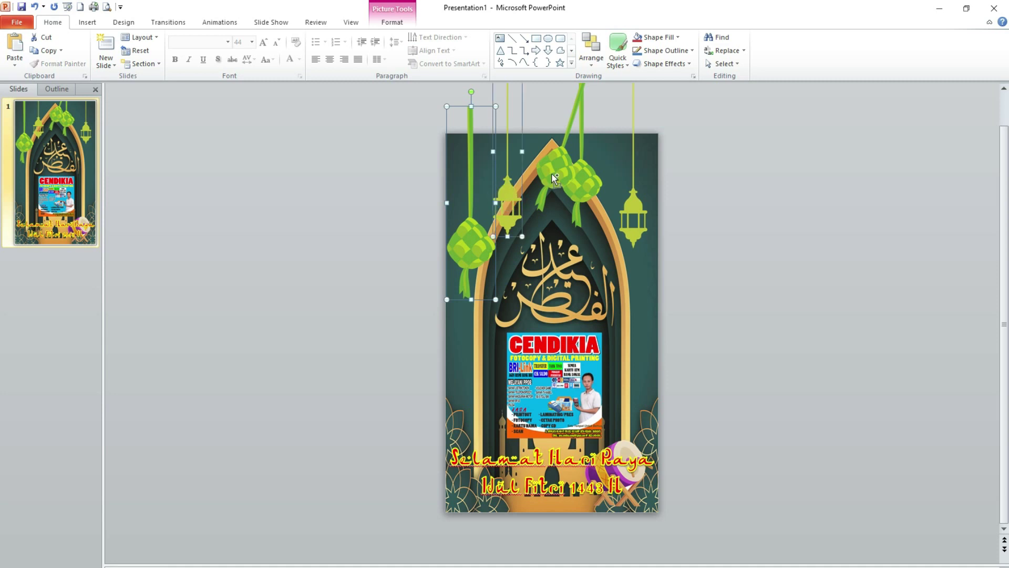
pyautogui.keyDown('shift'); pyautogui.click(557, 160); pyautogui.keyUp('shift')
pyautogui.keyDown('shift'); pyautogui.click(583, 184); pyautogui.keyUp('shift')
pyautogui.keyDown('shift'); pyautogui.click(633, 216); pyautogui.keyUp('shift')
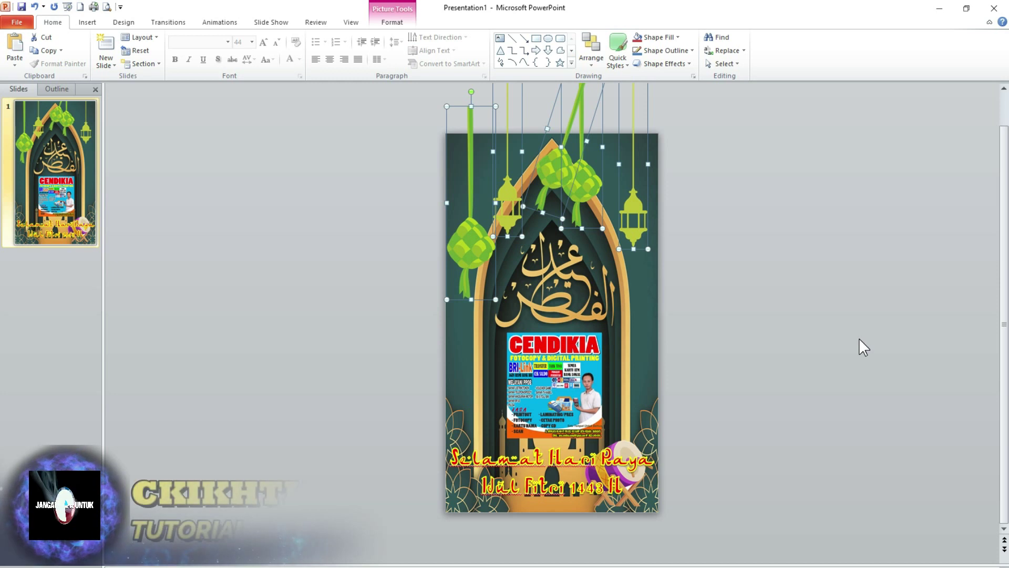
pyautogui.keyDown('shift'); pyautogui.click(539, 273); pyautogui.keyUp('shift')
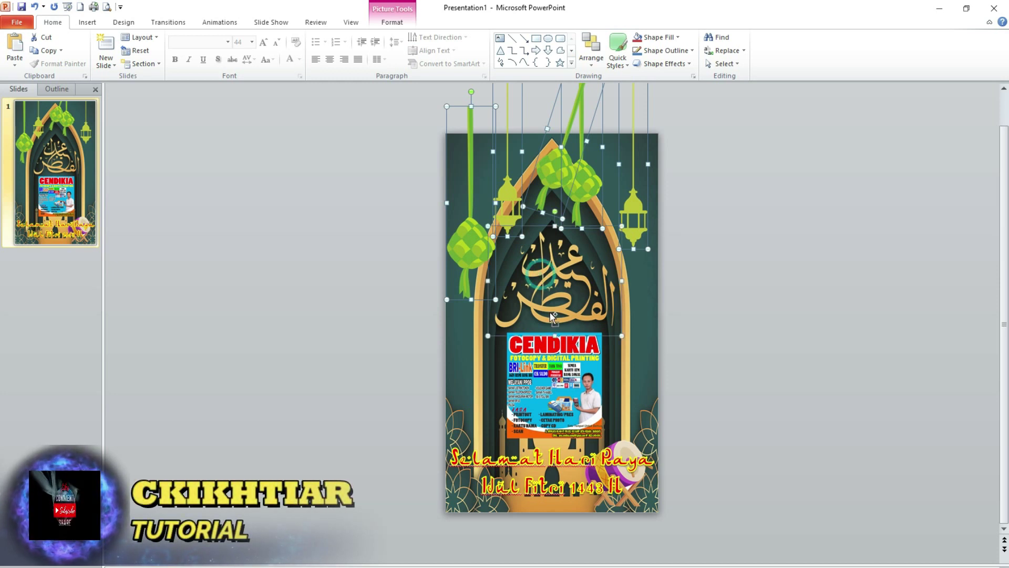
pyautogui.keyDown('shift'); pyautogui.click(556, 381); pyautogui.keyUp('shift')
pyautogui.keyDown('shift'); pyautogui.click(532, 466); pyautogui.keyUp('shift')
pyautogui.click(168, 22)
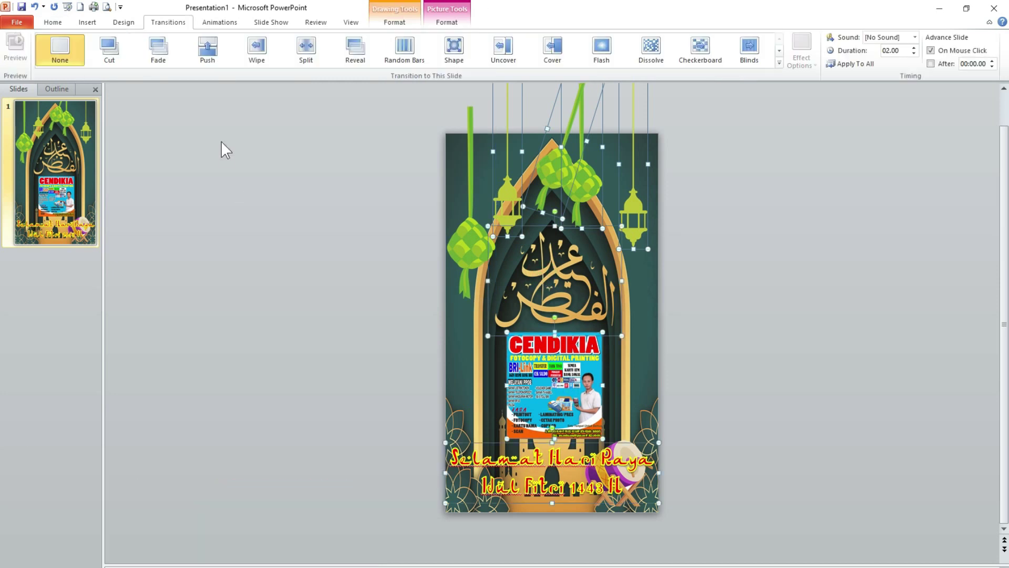
pyautogui.click(216, 24)
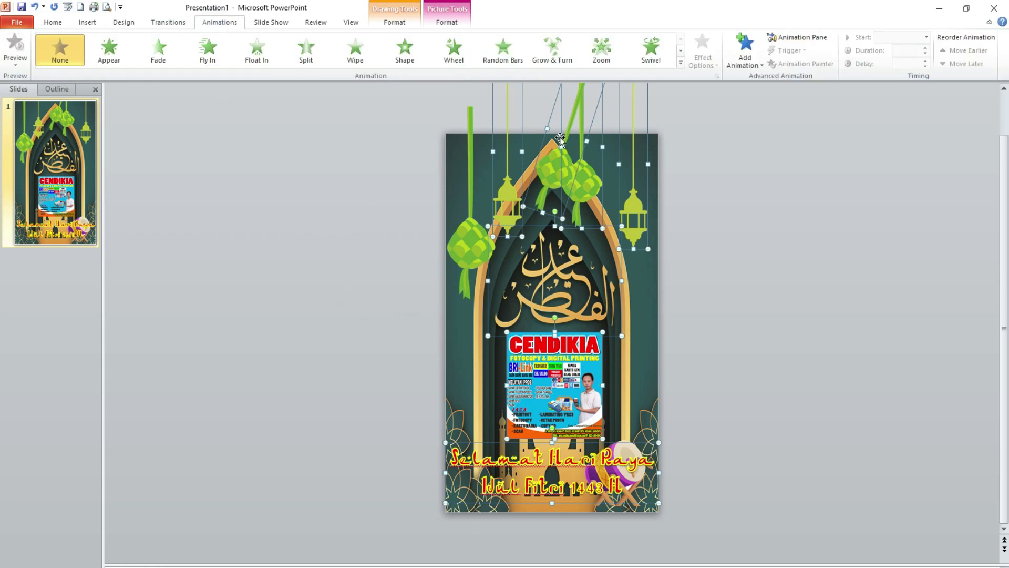
# Step: Apply the Grow & Turn entrance effect to the selected decorations, banner and greeting
pyautogui.click(680, 63)
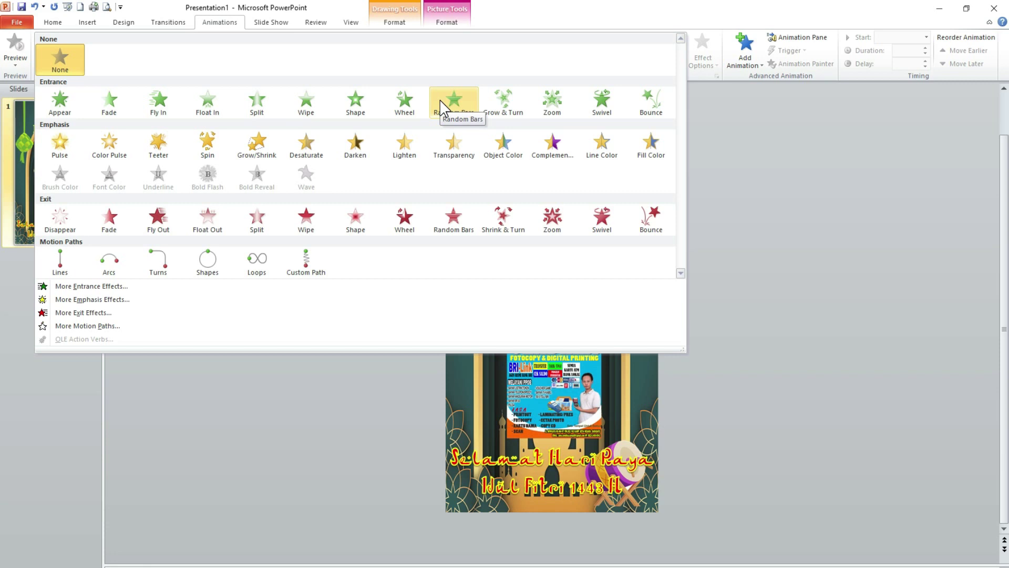
pyautogui.click(507, 111)
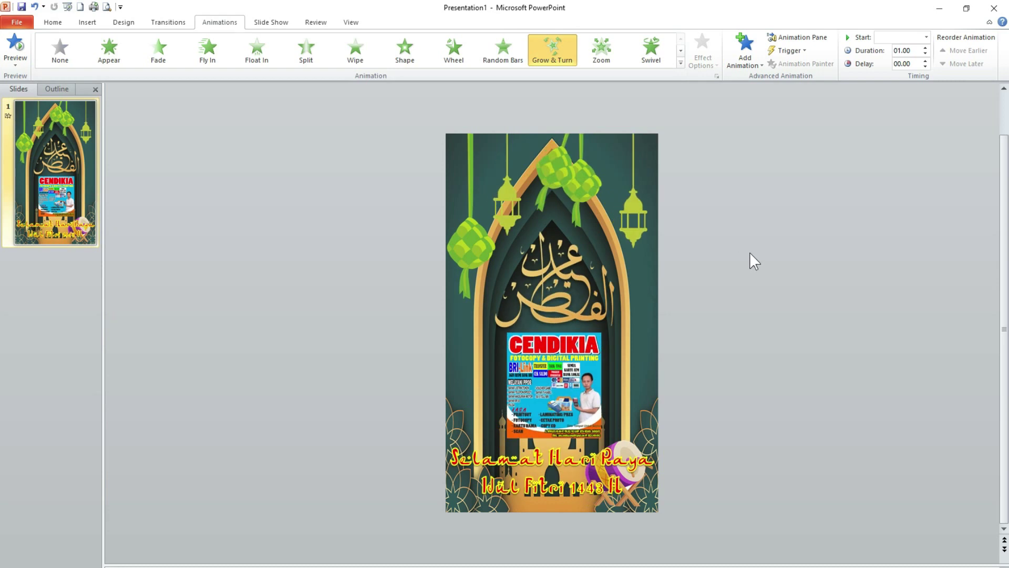
pyautogui.click(723, 315)
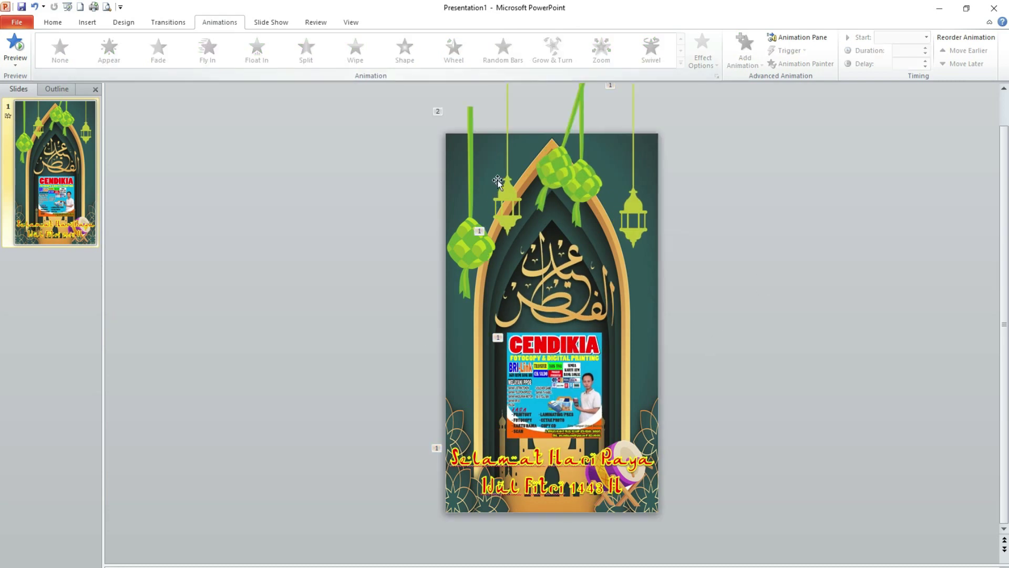
pyautogui.click(317, 207)
pyautogui.click(715, 280)
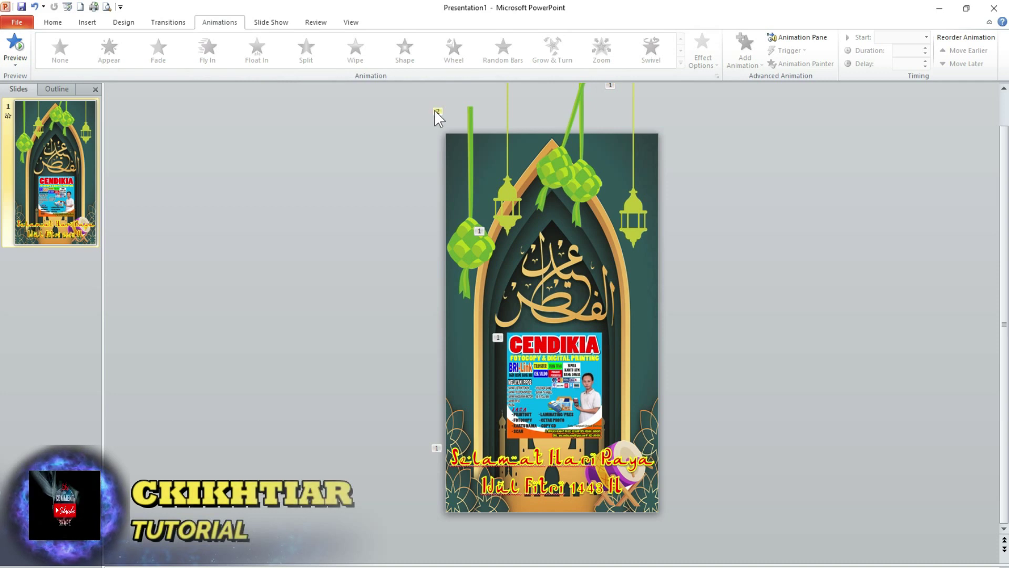
pyautogui.click(800, 190)
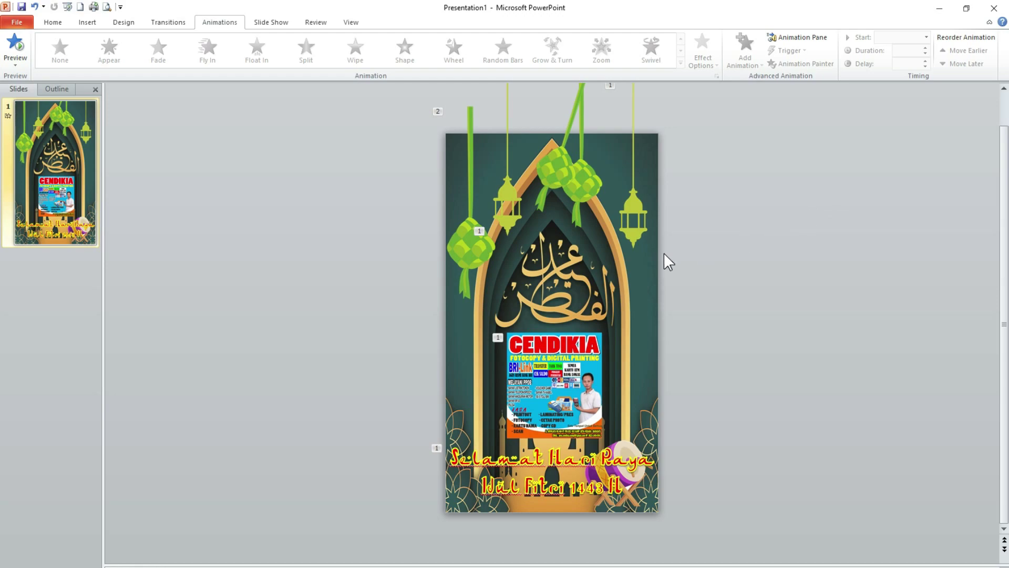
pyautogui.press('F5')
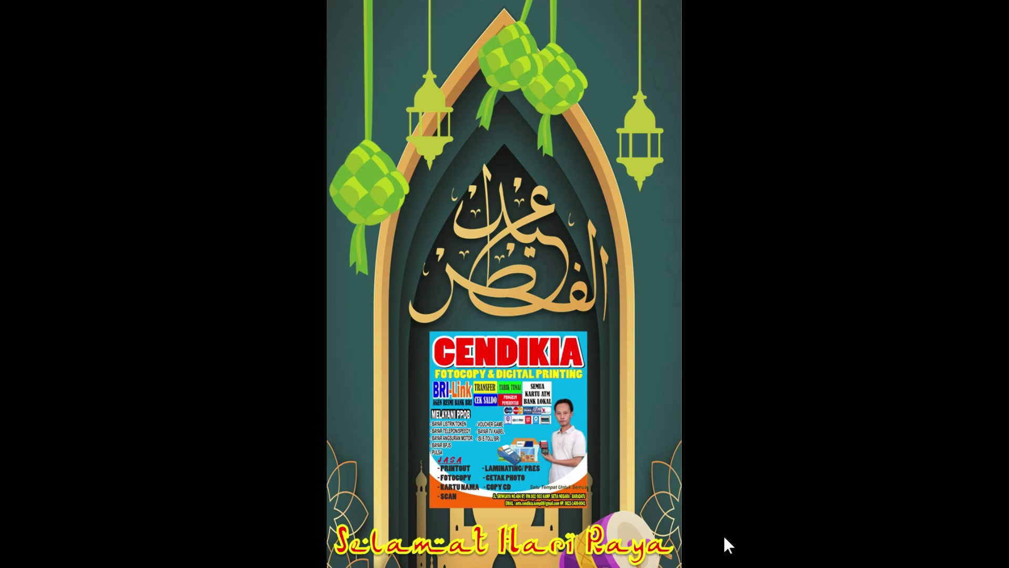
pyautogui.press('Escape')
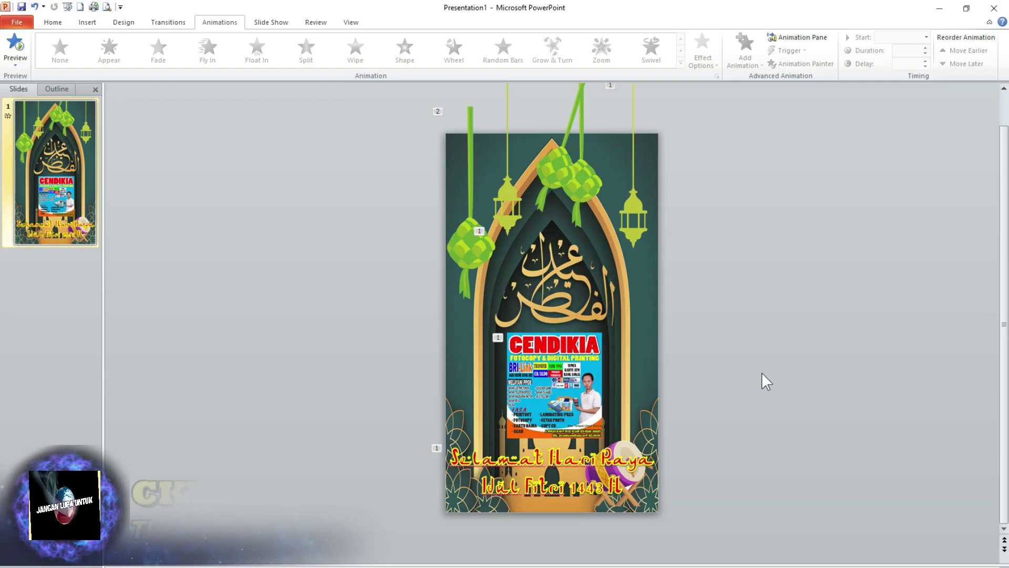
# Step: Set the ketupat and lantern animations to start With Previous
pyautogui.click(479, 274)
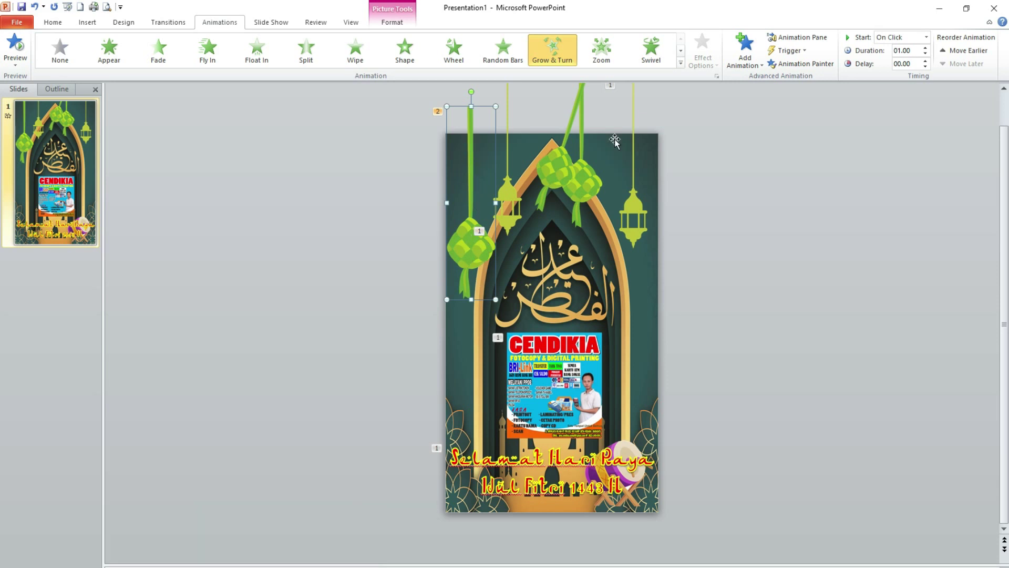
pyautogui.click(908, 40)
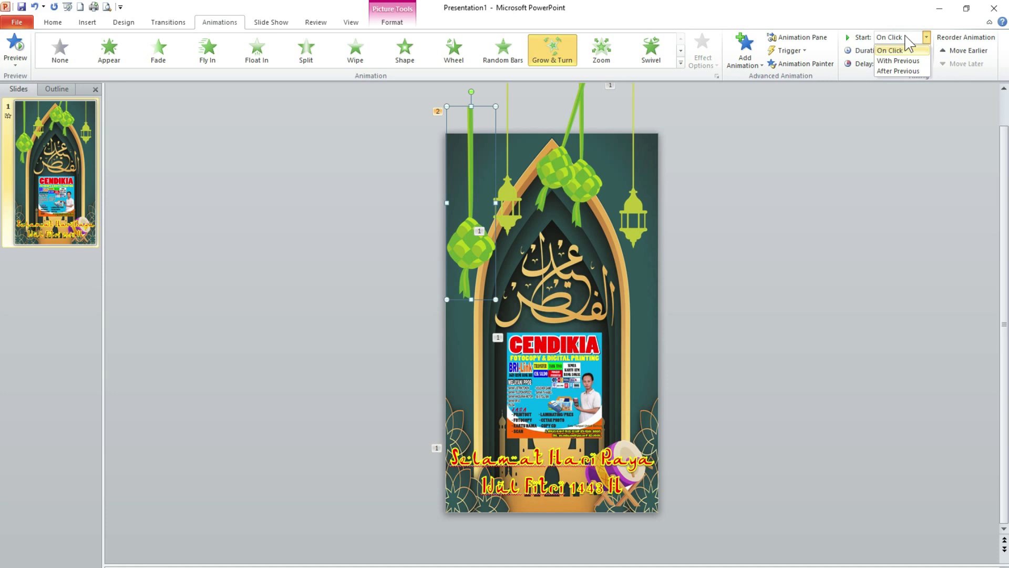
pyautogui.click(903, 63)
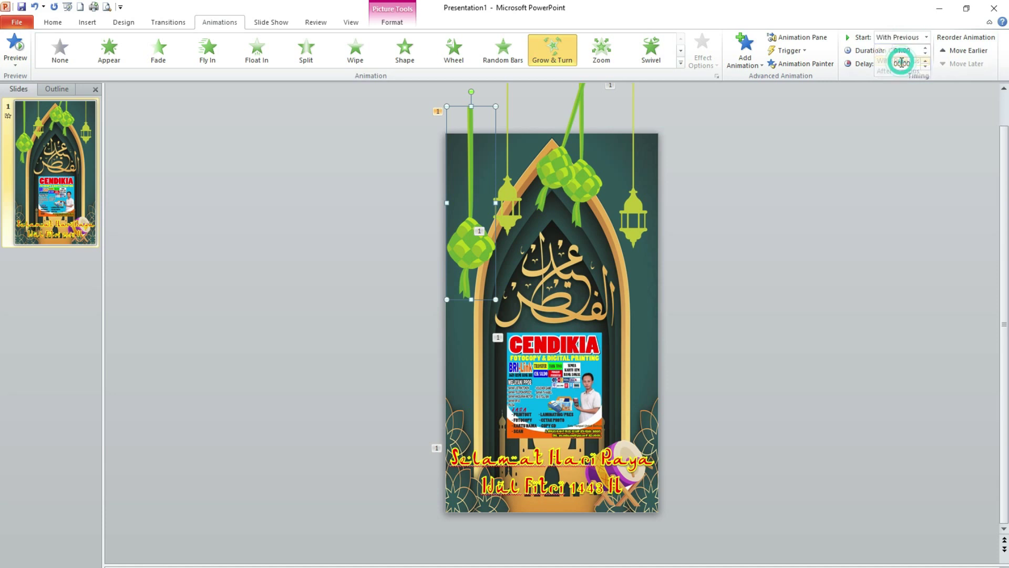
pyautogui.click(509, 200)
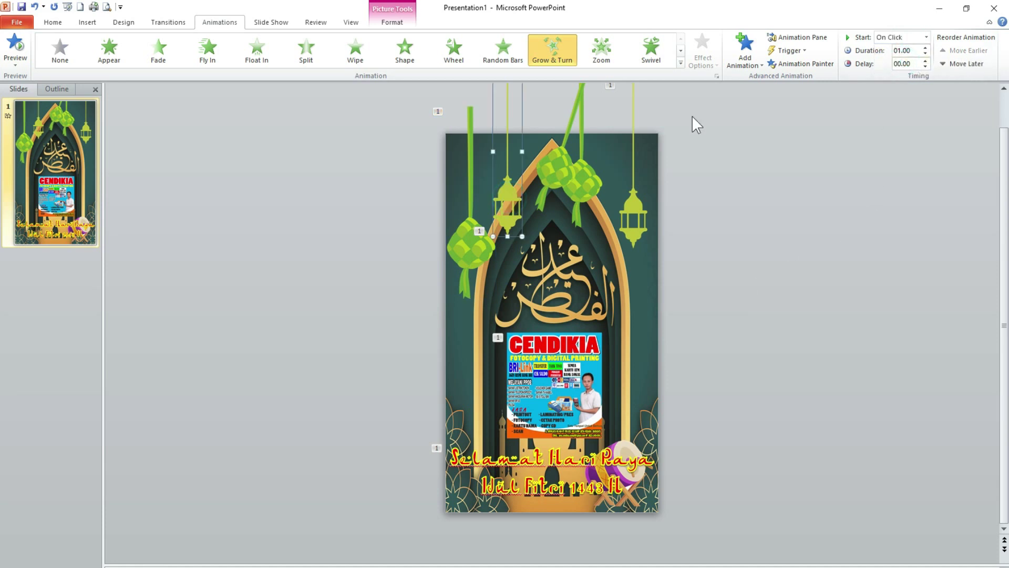
pyautogui.click(901, 37)
pyautogui.click(888, 62)
pyautogui.click(554, 174)
pyautogui.click(906, 36)
pyautogui.click(899, 61)
pyautogui.click(633, 216)
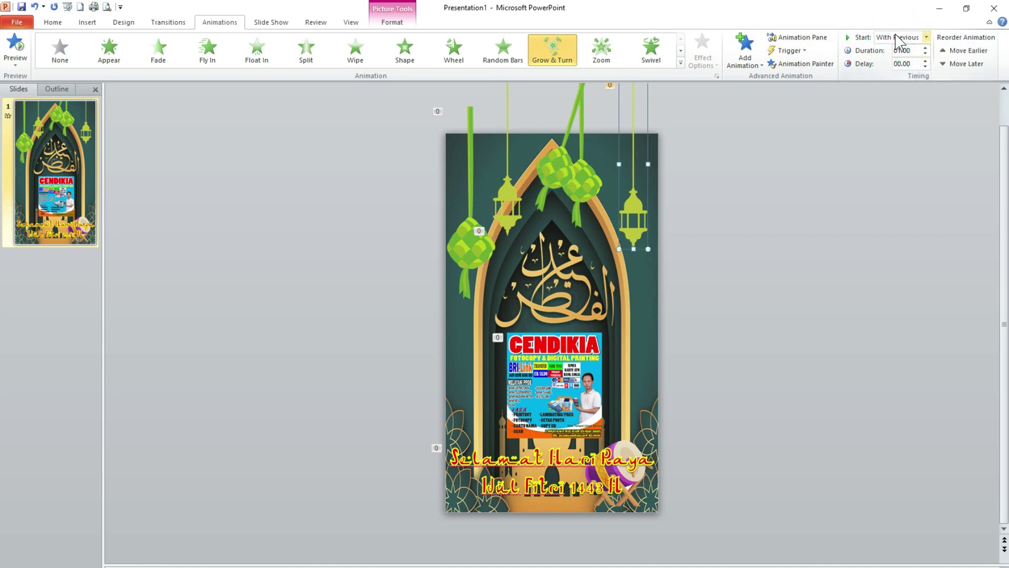
pyautogui.click(553, 366)
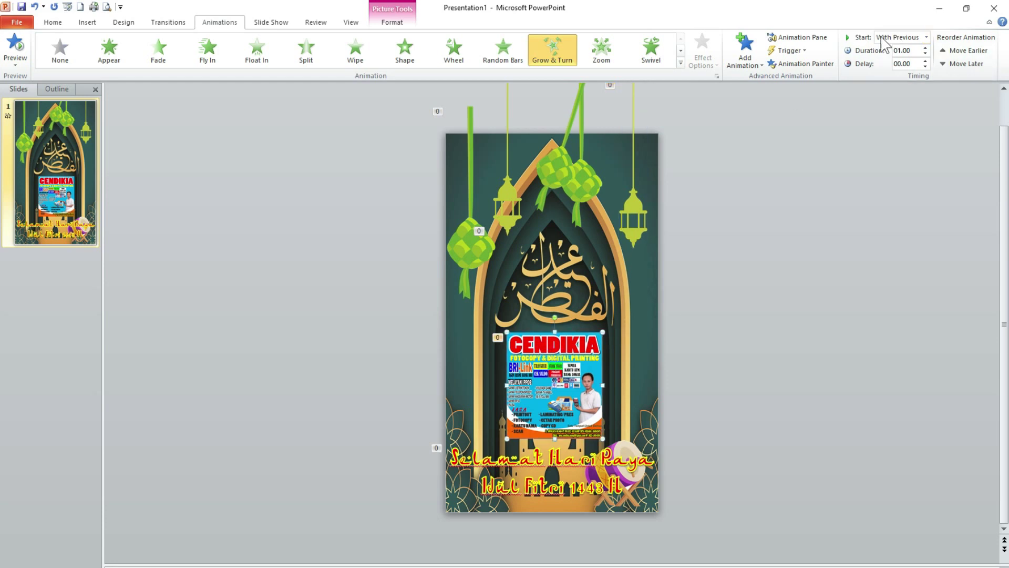
# Step: Give the drum a Grow & Turn entrance that starts With Previous
pyautogui.click(768, 458)
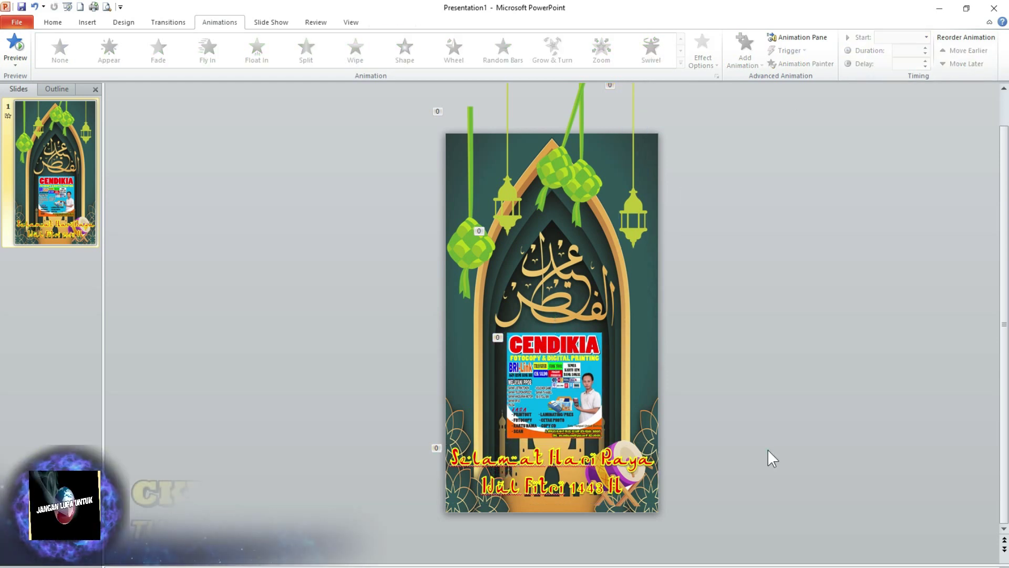
pyautogui.click(635, 506)
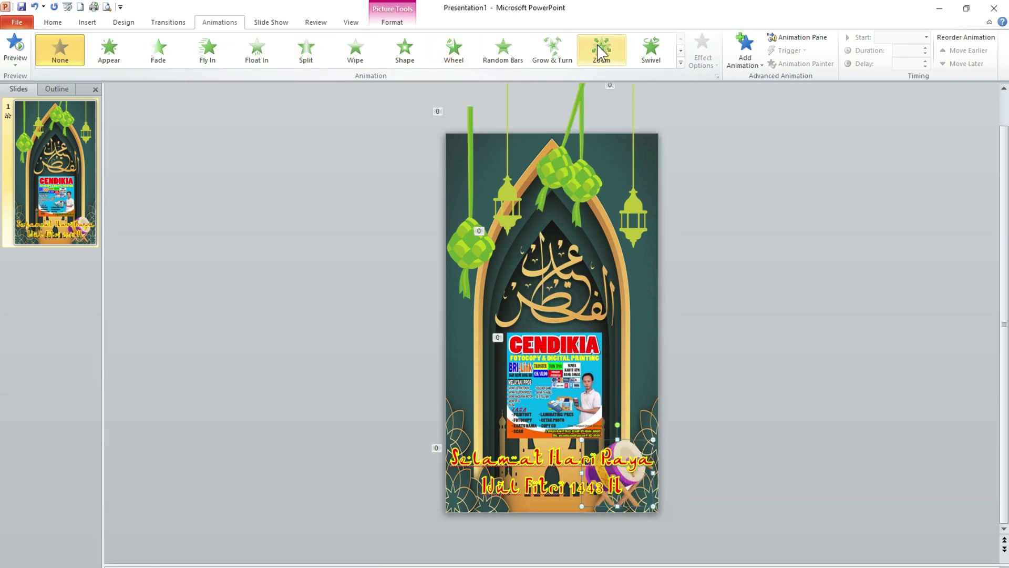
pyautogui.click(552, 49)
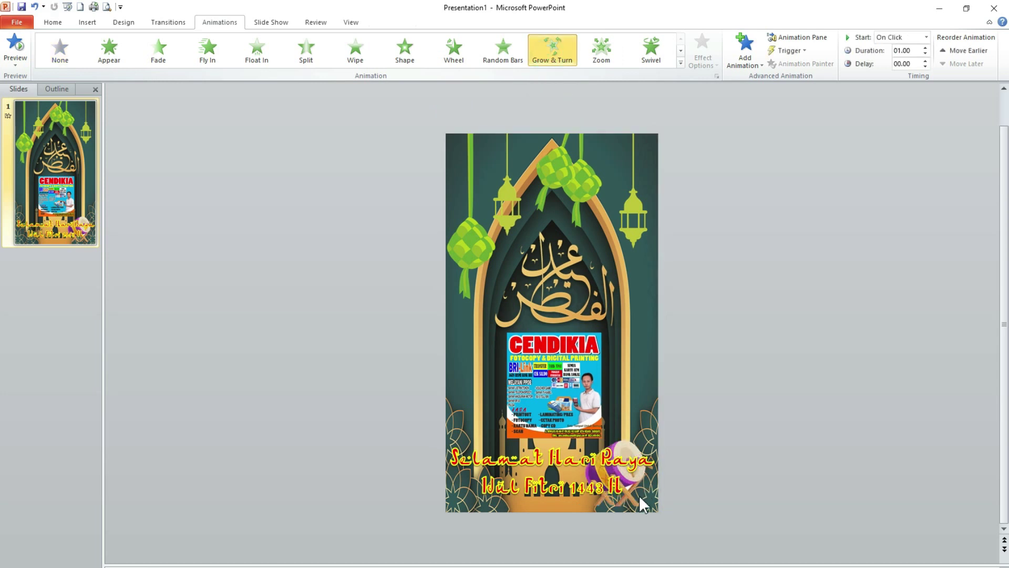
pyautogui.click(715, 514)
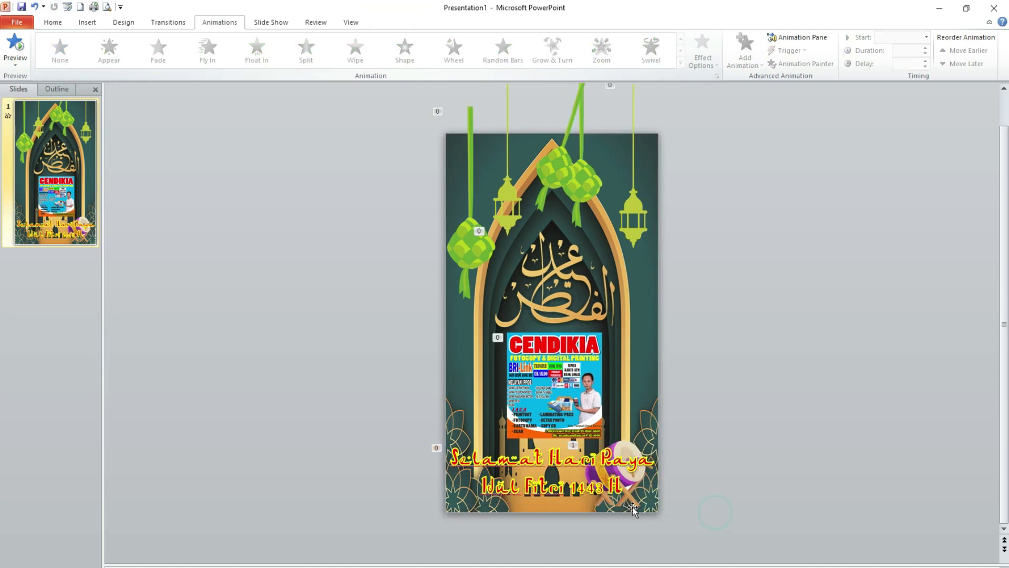
pyautogui.click(633, 508)
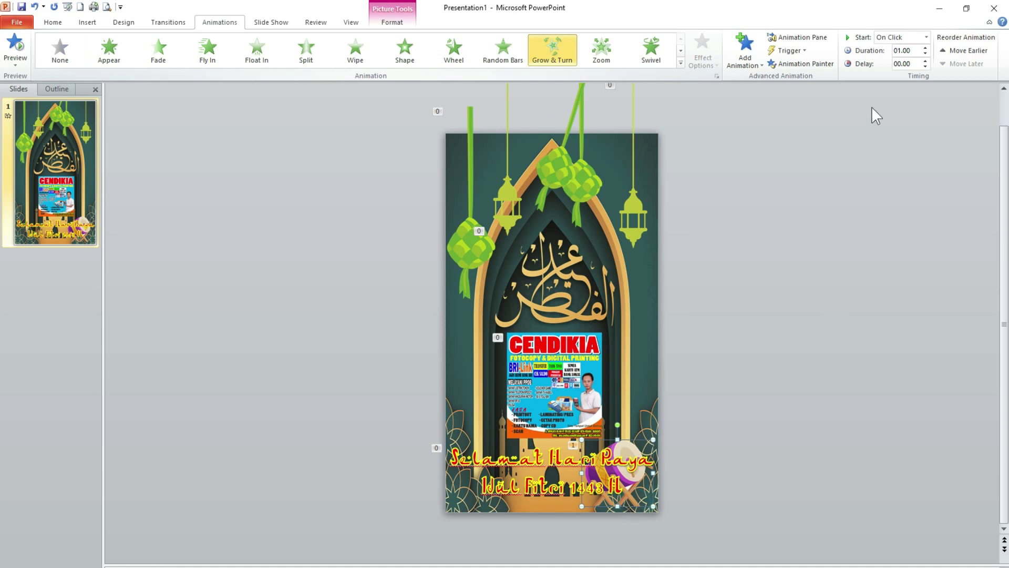
pyautogui.click(904, 37)
pyautogui.click(898, 62)
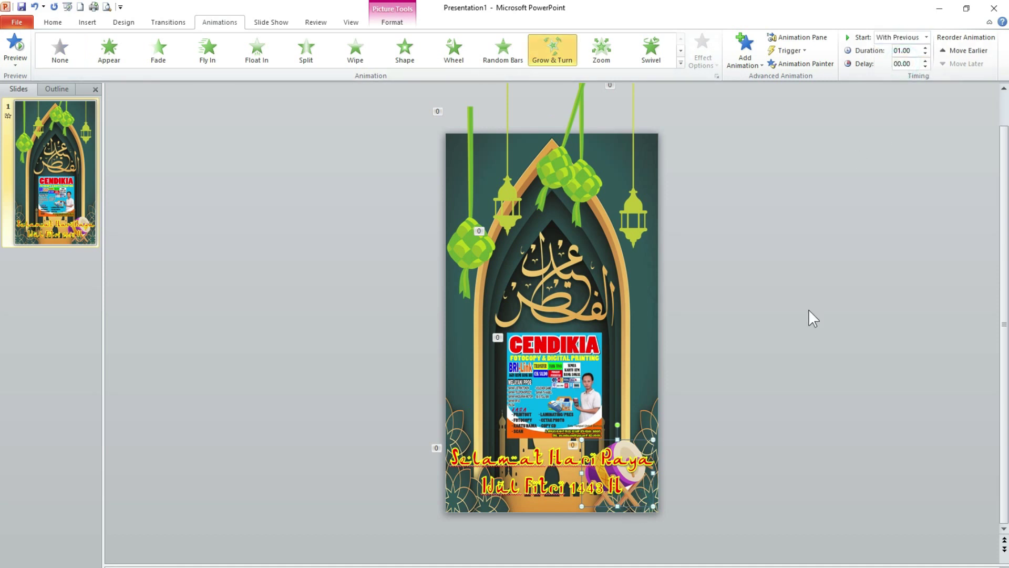
pyautogui.click(808, 310)
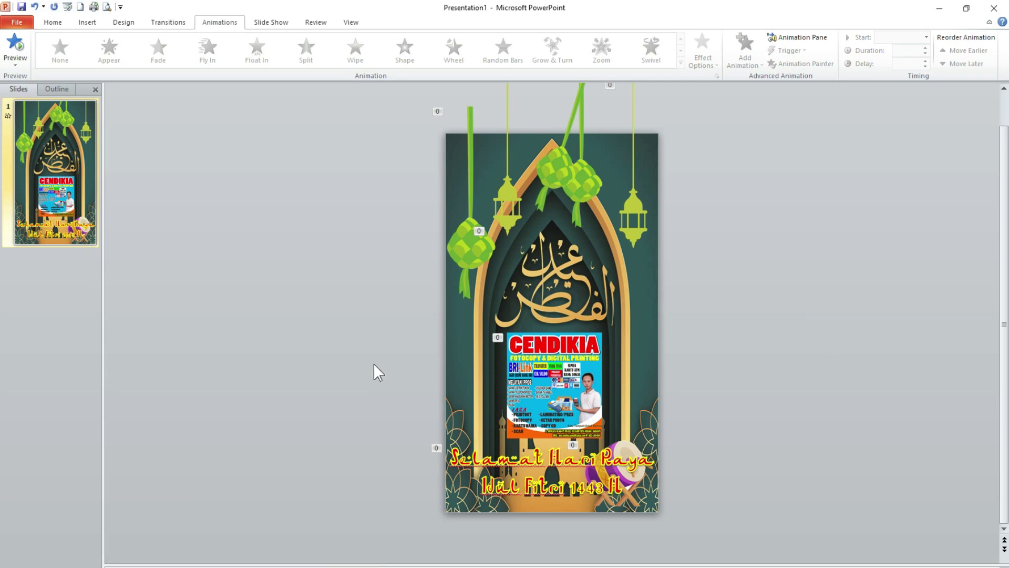
# Step: Play the slide show briefly, then preview the slide's animations in the editor
pyautogui.press('F5')
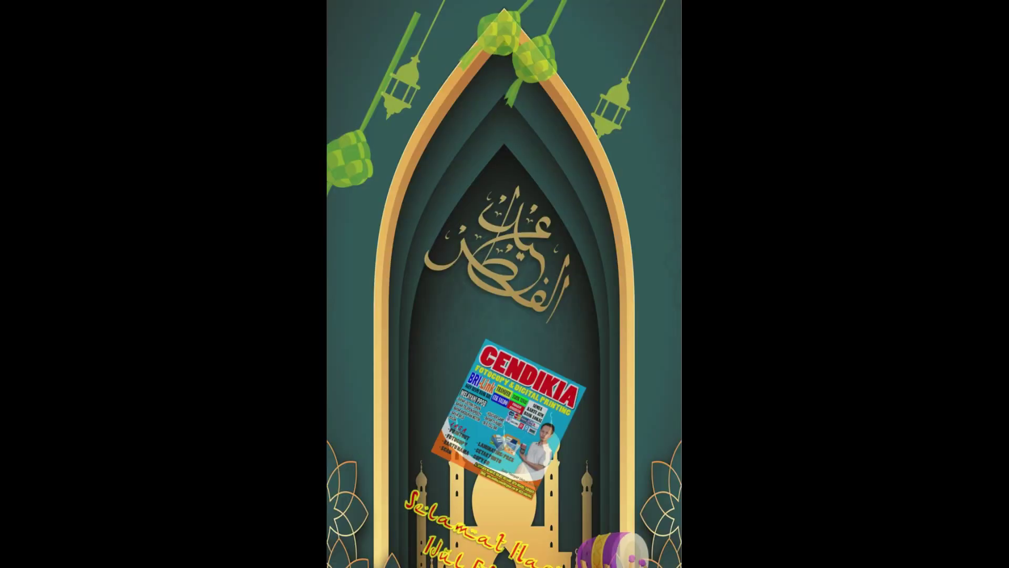
pyautogui.press('Escape')
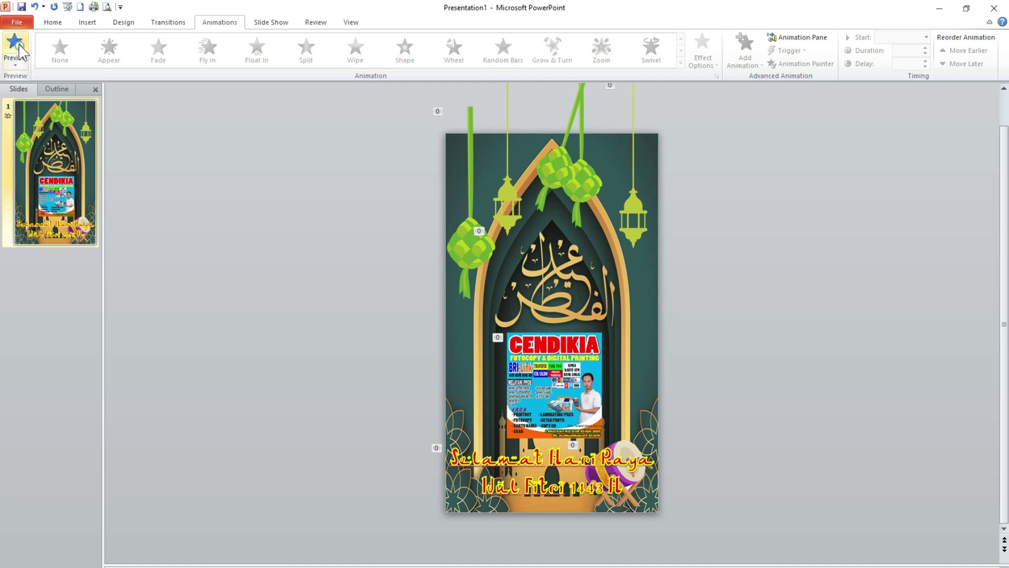
pyautogui.click(19, 52)
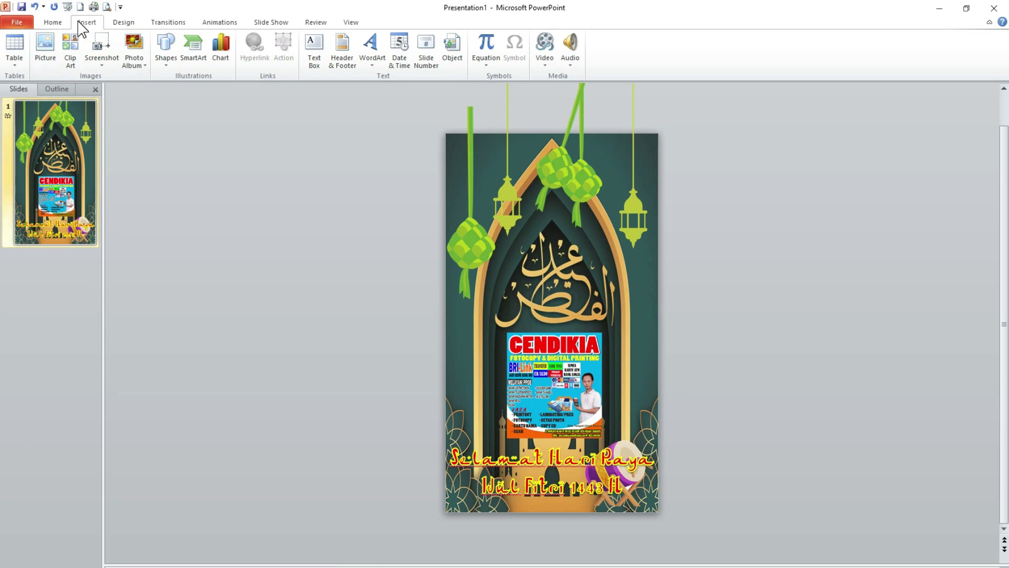
# Step: Insert the MP3 LENGKAP MINAL AIDZIN audio file onto the slide
pyautogui.click(569, 59)
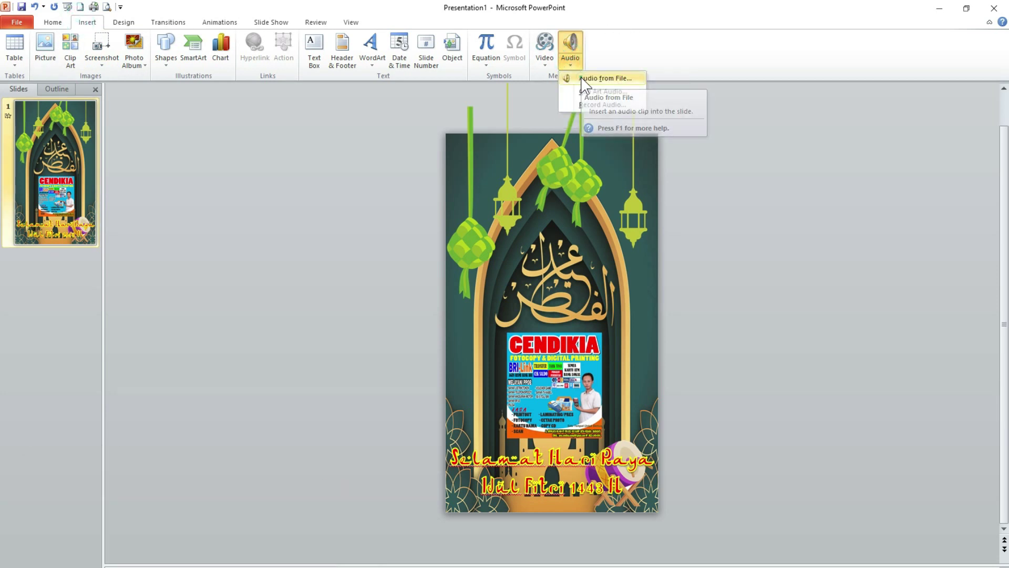
pyautogui.click(581, 78)
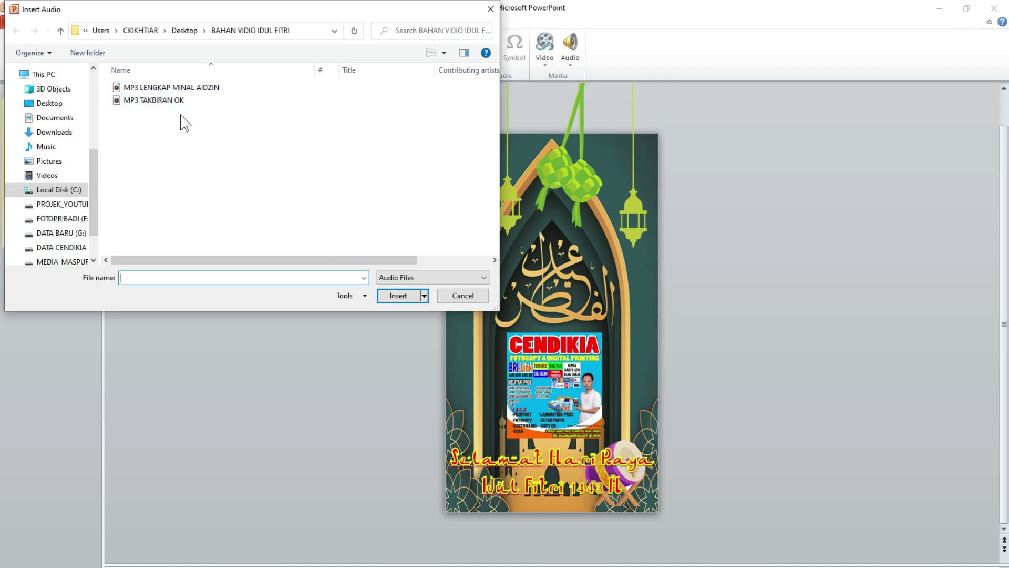
pyautogui.click(134, 89)
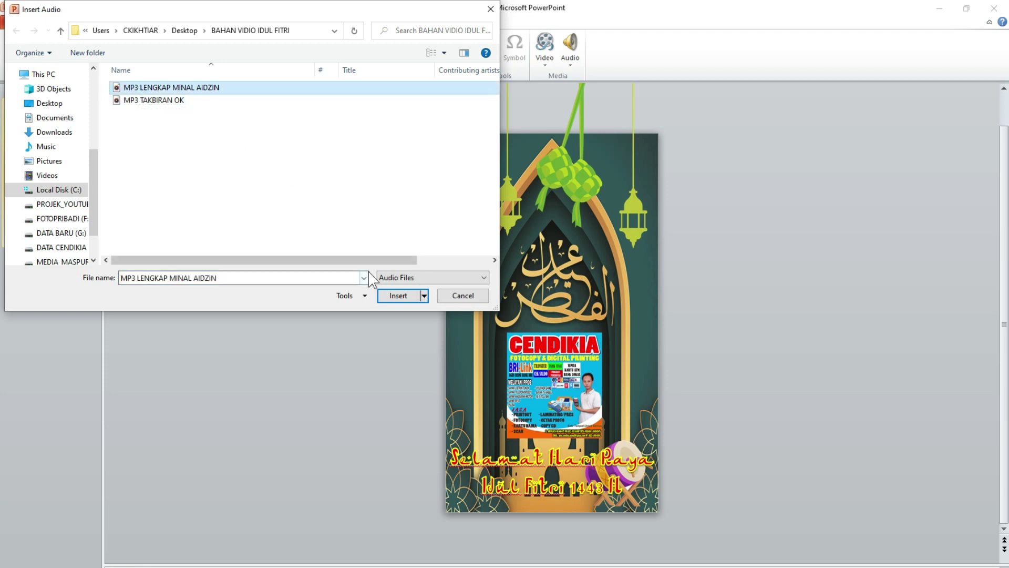
pyautogui.click(398, 296)
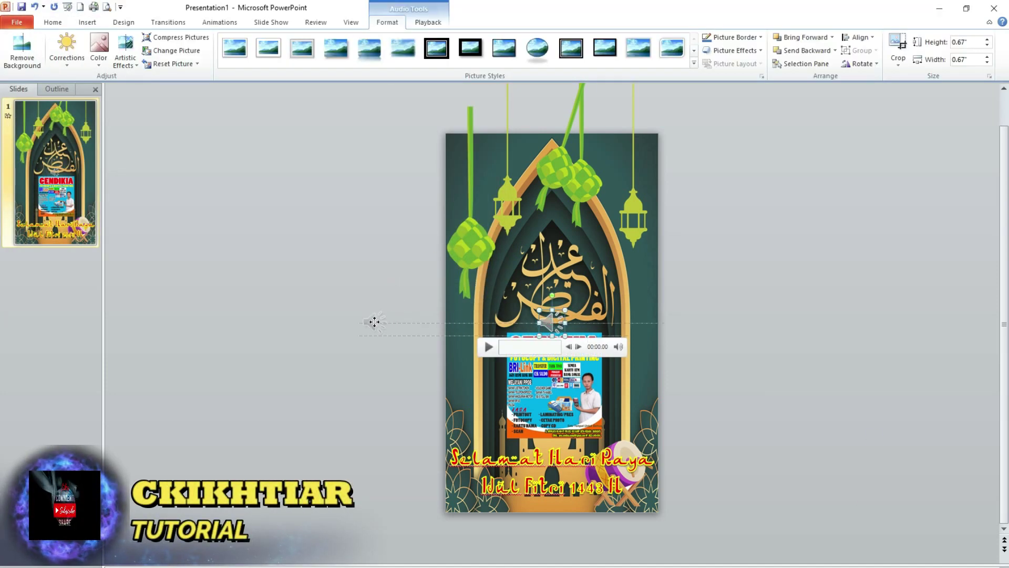
# Step: Move the speaker icon off the slide's left edge and check its playback start options
pyautogui.moveTo(420, 321); pyautogui.dragTo(375, 324)
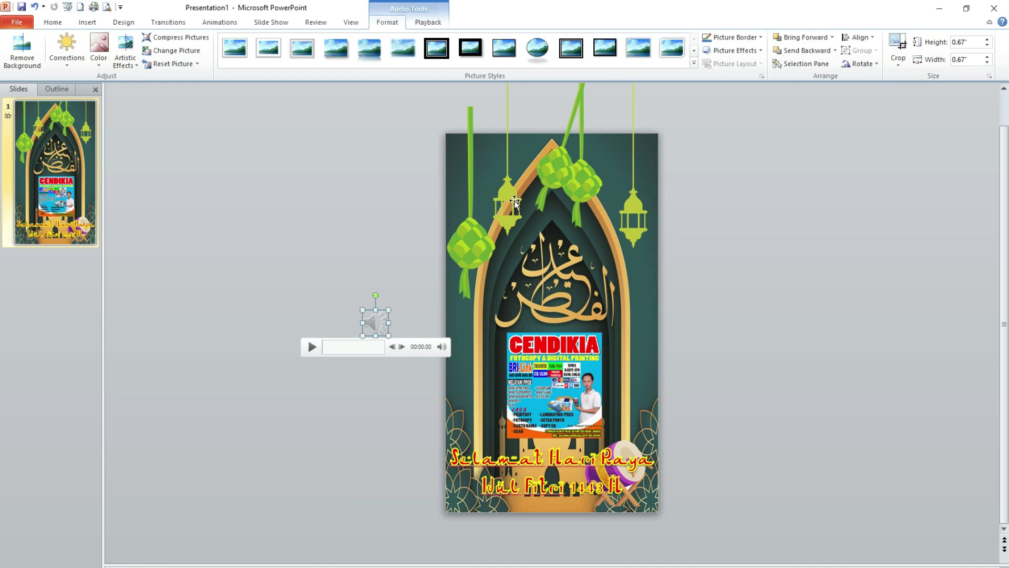
pyautogui.click(372, 328)
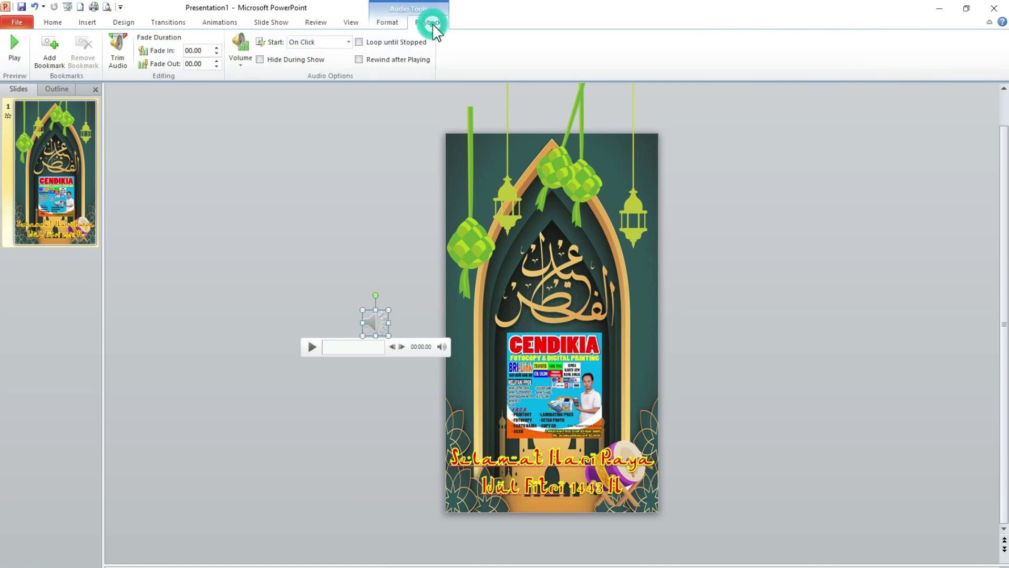
pyautogui.click(307, 44)
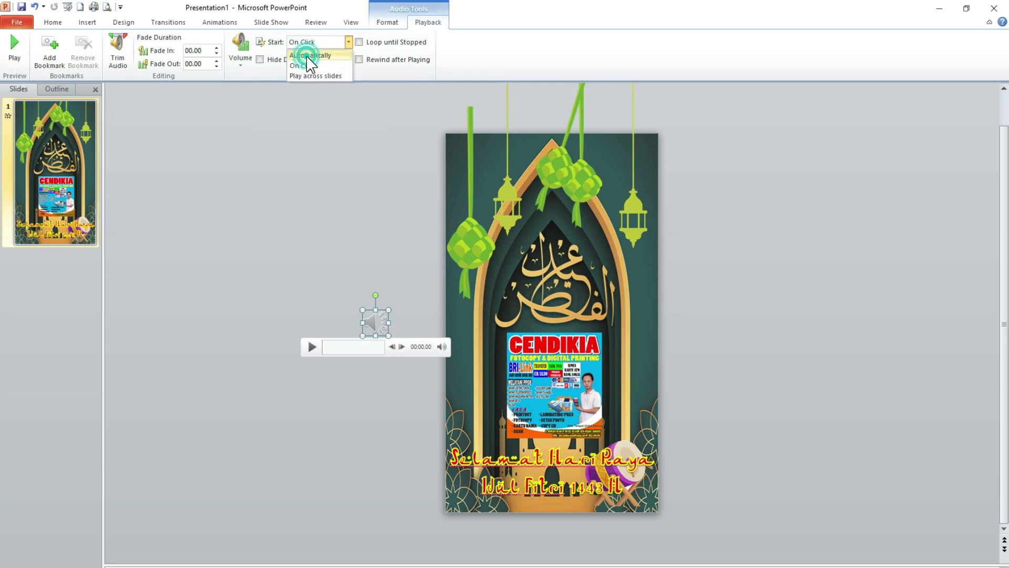
pyautogui.click(464, 380)
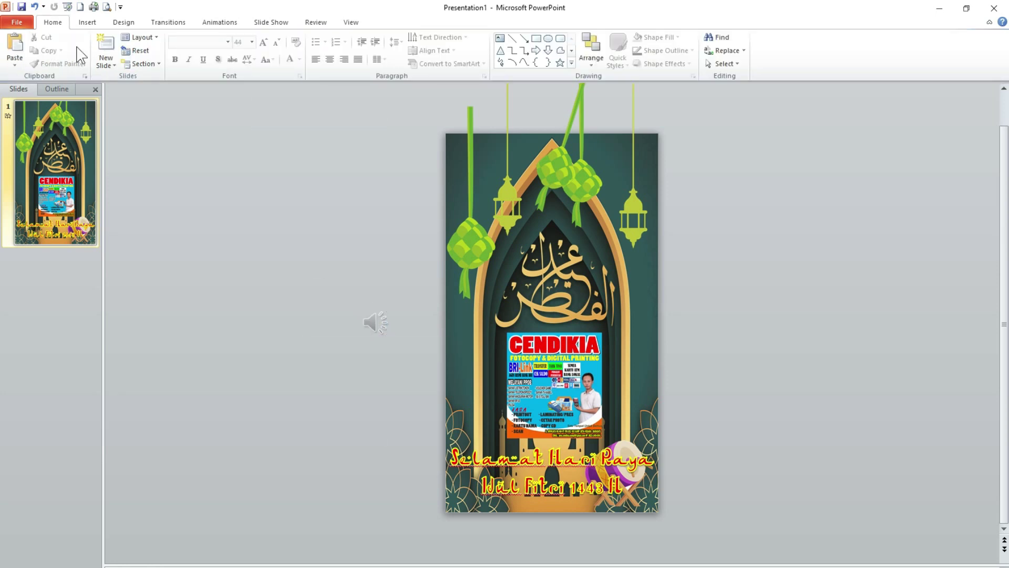
# Step: Insert the MP3 TAKBIRAN OK audio file as a second sound
pyautogui.click(86, 23)
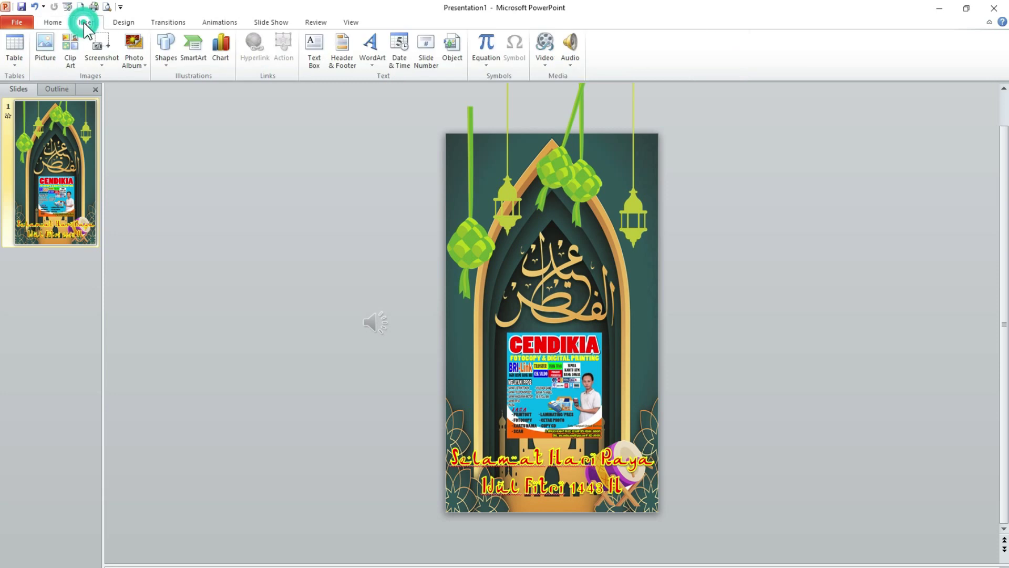
pyautogui.click(570, 62)
pyautogui.click(606, 79)
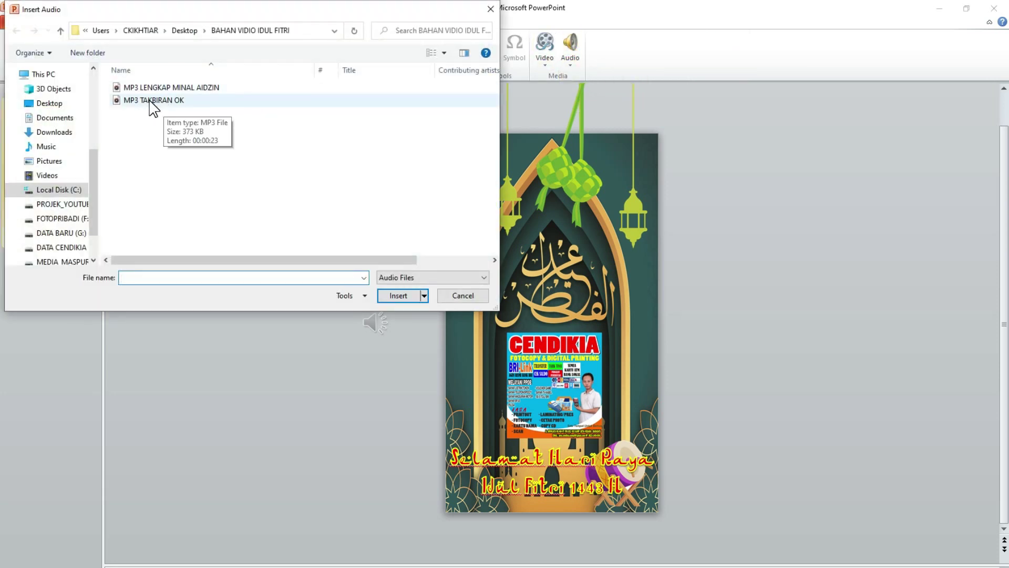
pyautogui.click(148, 100)
pyautogui.click(393, 298)
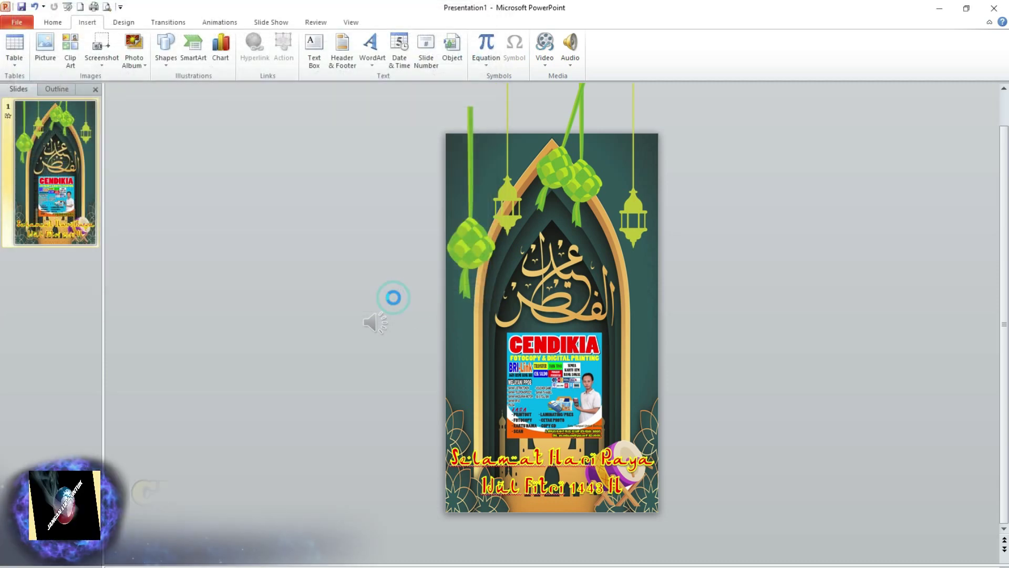
# Step: Move the new speaker icon off the slide to the right and view its start options
pyautogui.moveTo(552, 320); pyautogui.dragTo(718, 279)
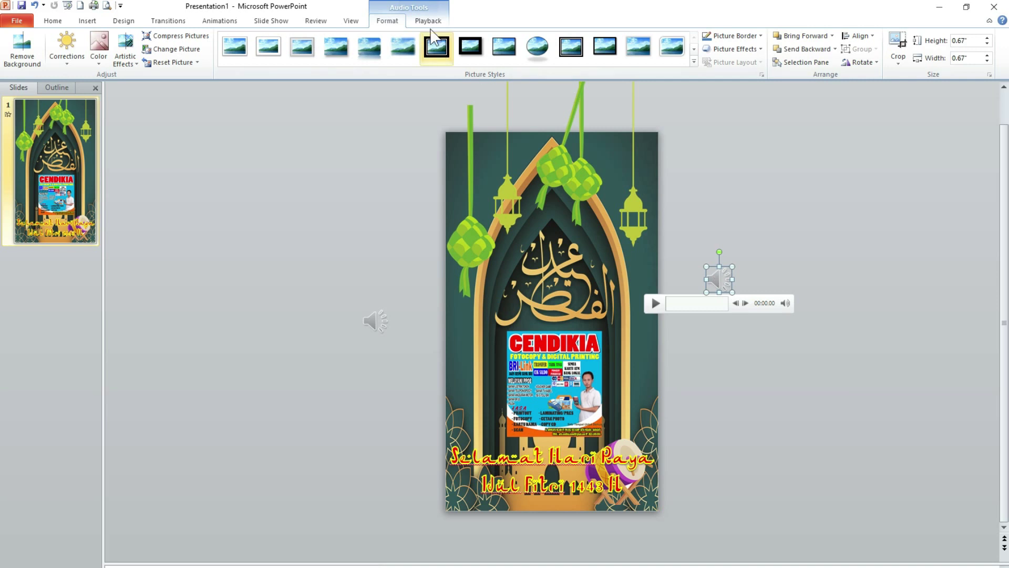
pyautogui.click(428, 21)
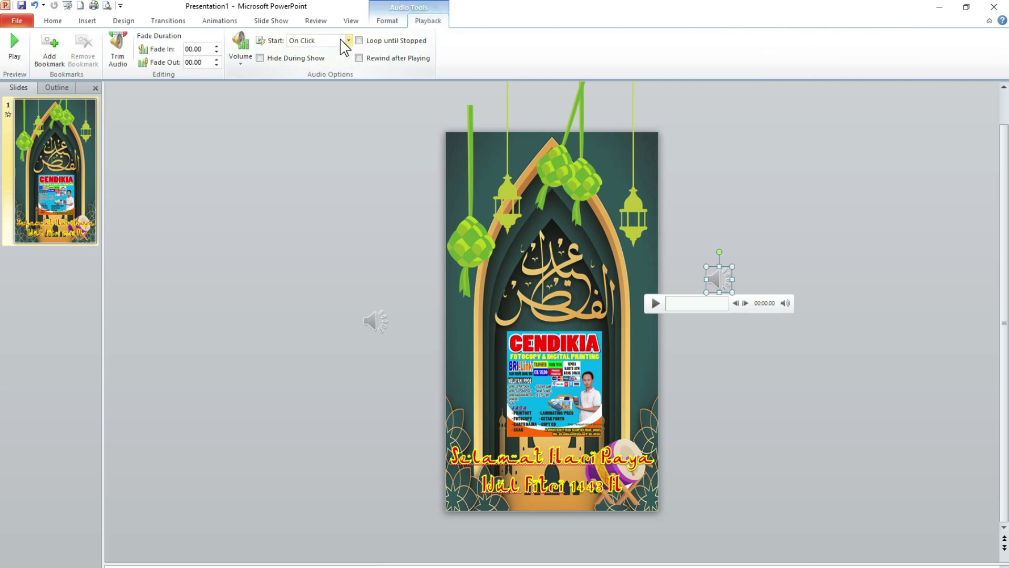
pyautogui.click(320, 43)
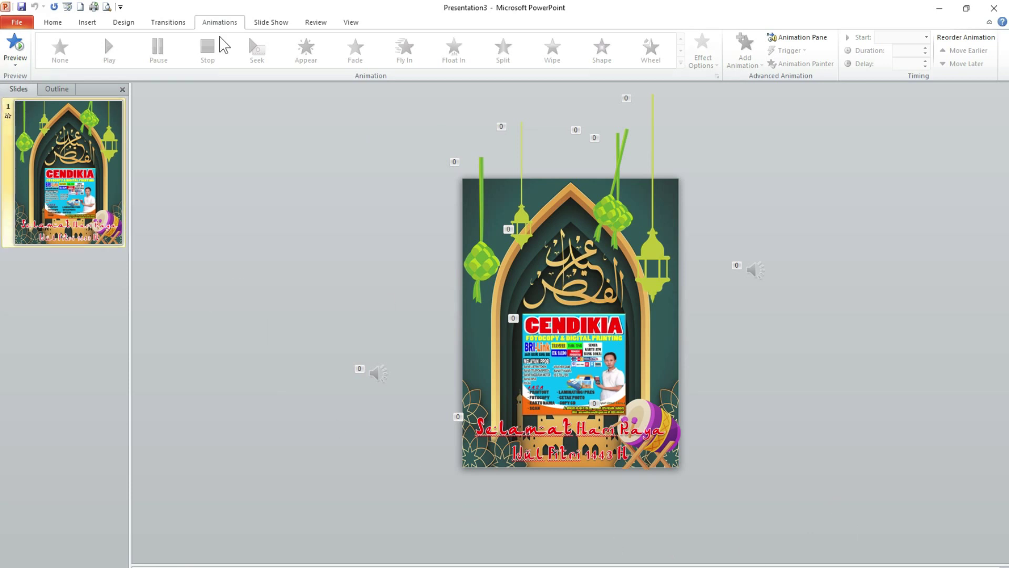
# Step: Preview the slide's animations, then show the File information page for Presentation3
pyautogui.click(15, 62)
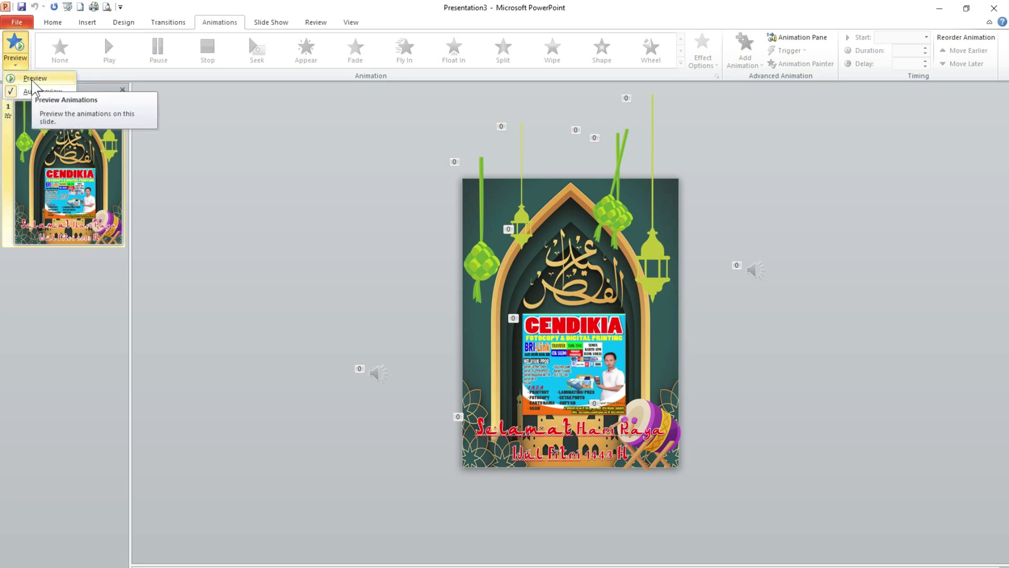
pyautogui.click(33, 78)
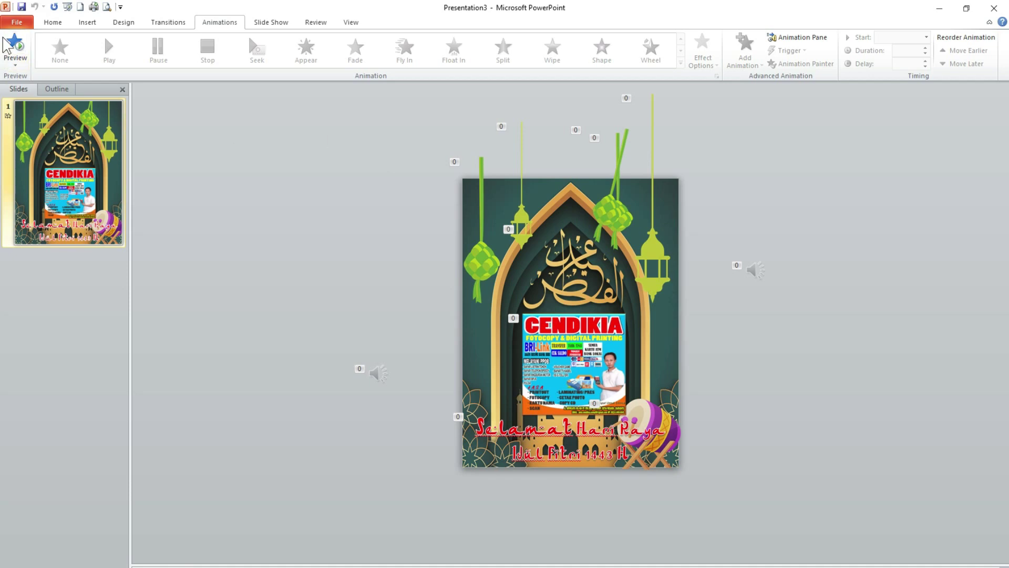
pyautogui.click(15, 22)
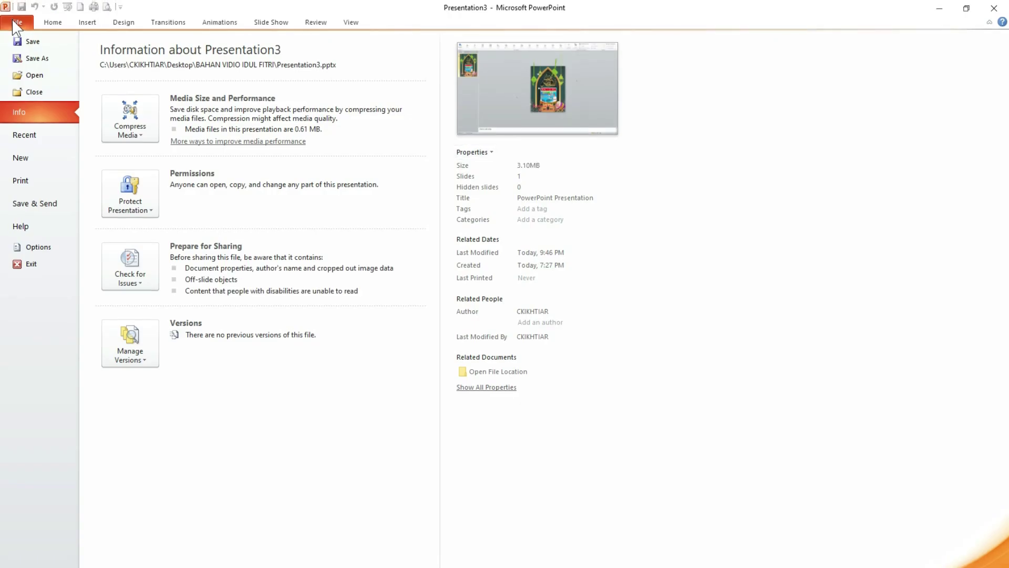
# Step: Save the slide as a Windows Media Video file named 'VIDIO UCAPAN OK'
pyautogui.click(29, 59)
pyautogui.click(191, 245)
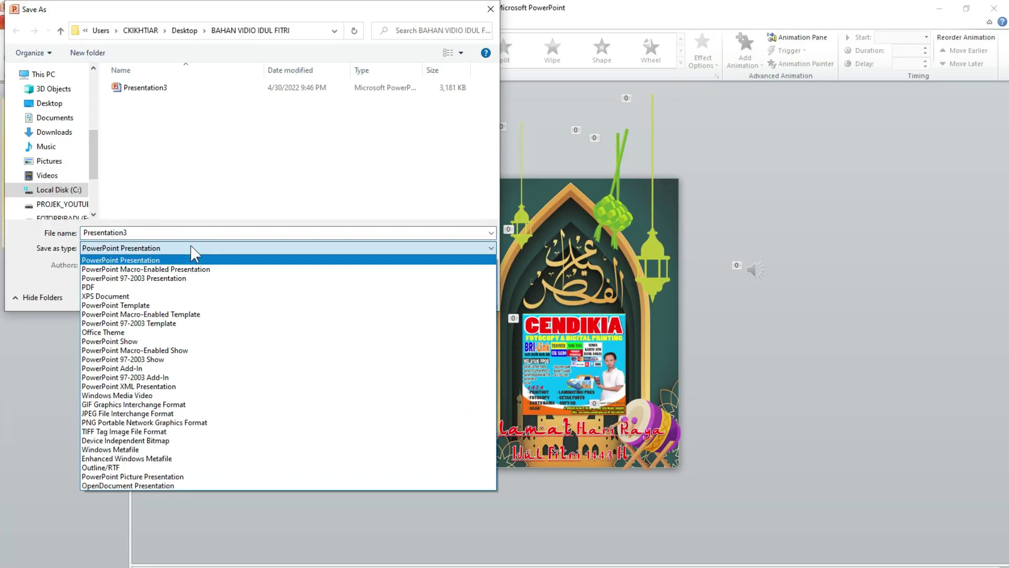
pyautogui.click(190, 245)
pyautogui.click(112, 246)
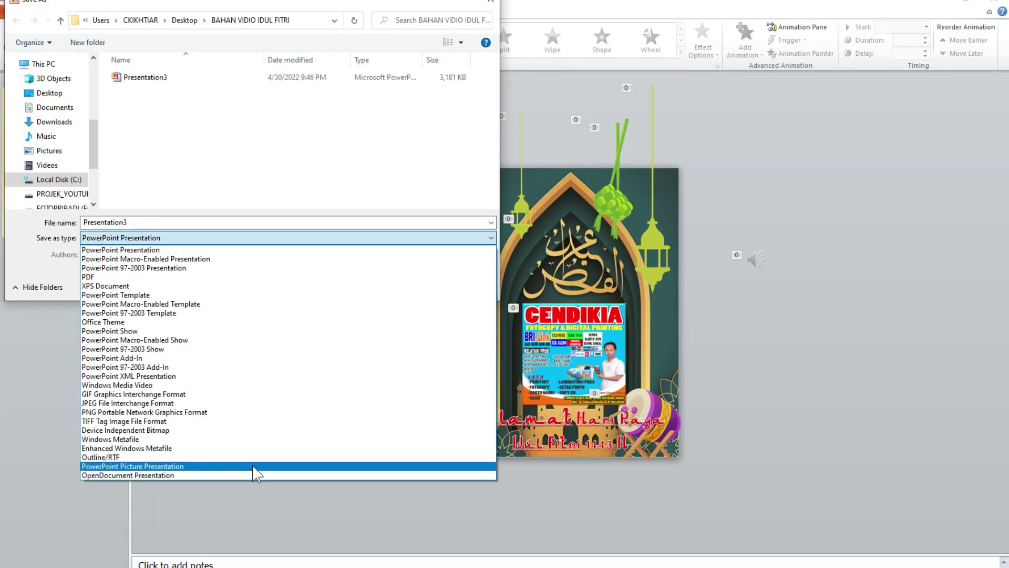
pyautogui.click(138, 389)
pyautogui.doubleClick(136, 222)
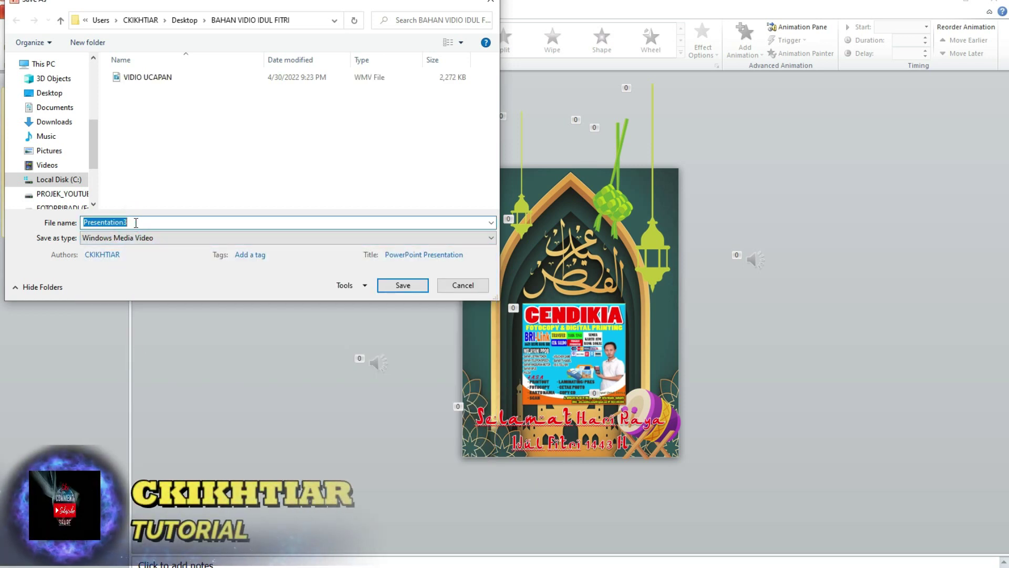
pyautogui.write('VIDIO')
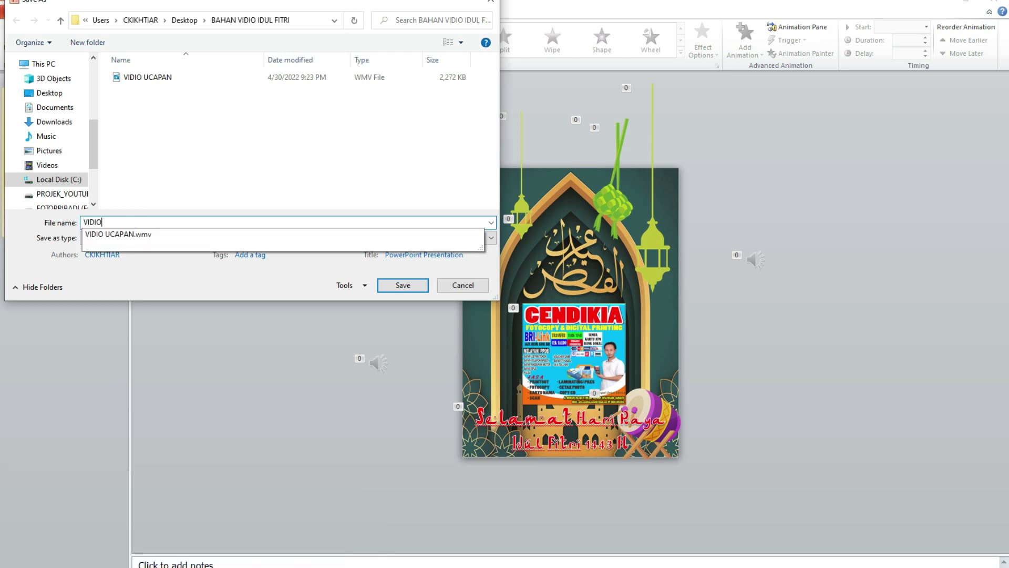
pyautogui.write(' UCAPAN OK')
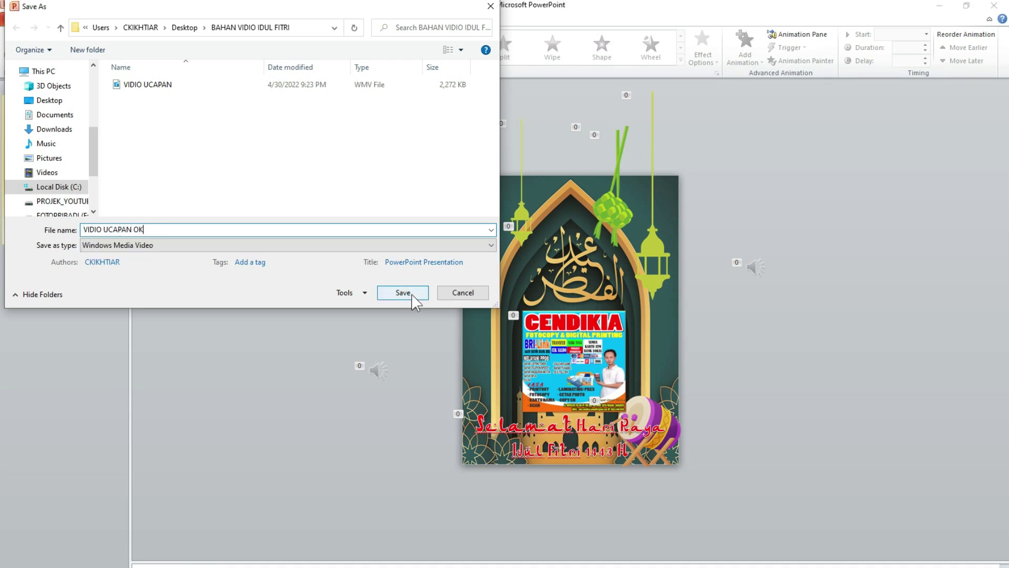
pyautogui.click(402, 292)
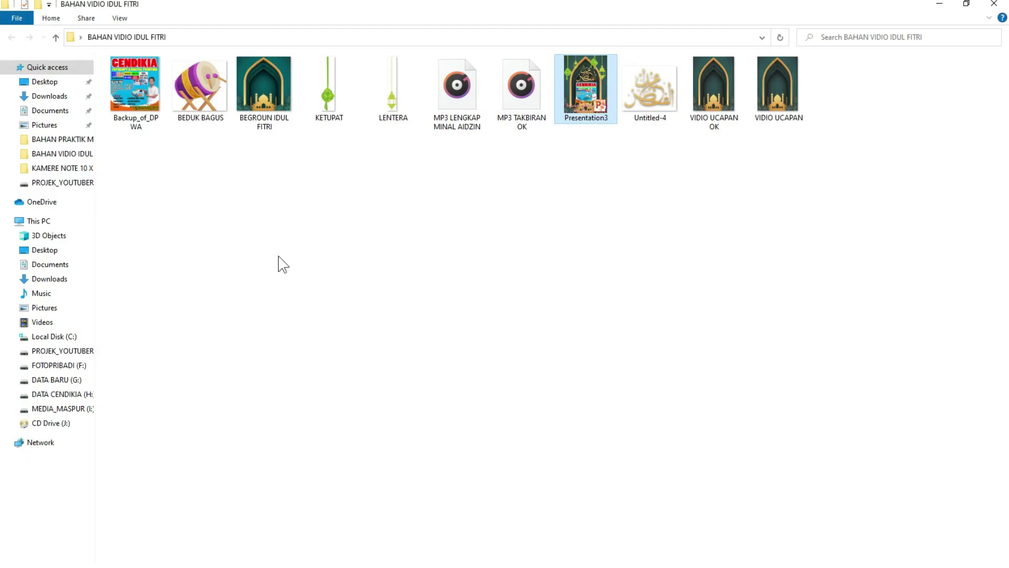
# Step: Play the exported VIDIO UCAPAN OK video in MPC-HC x64 from File Explorer
pyautogui.click(706, 86)
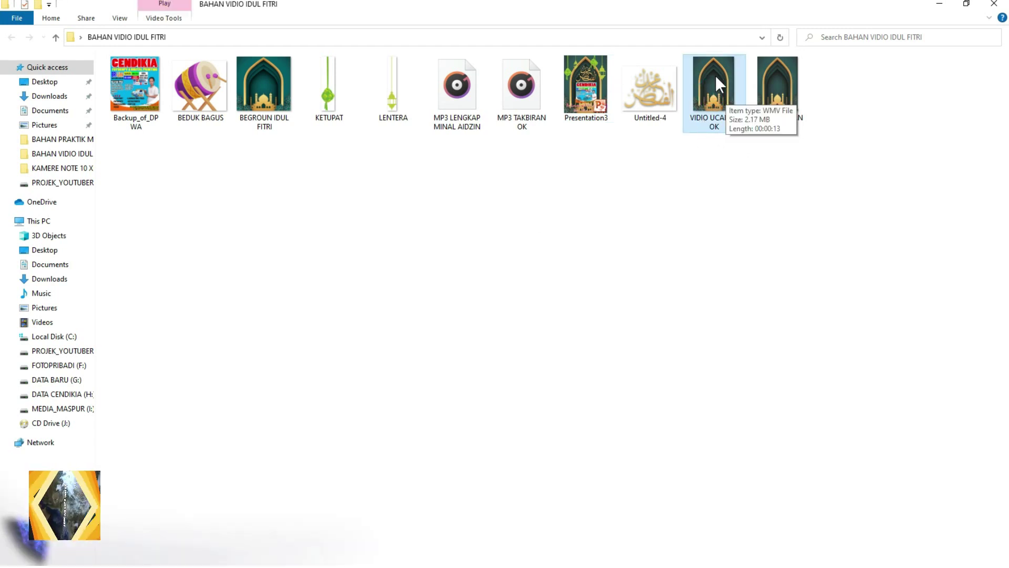
pyautogui.rightClick(715, 75)
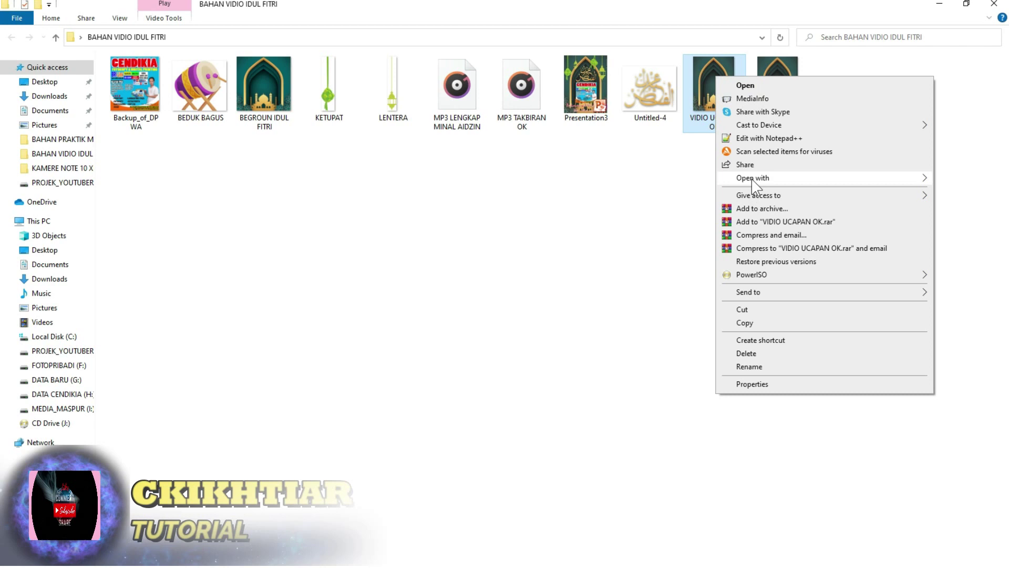
pyautogui.click(751, 179)
pyautogui.click(693, 79)
pyautogui.rightClick(693, 79)
pyautogui.click(741, 180)
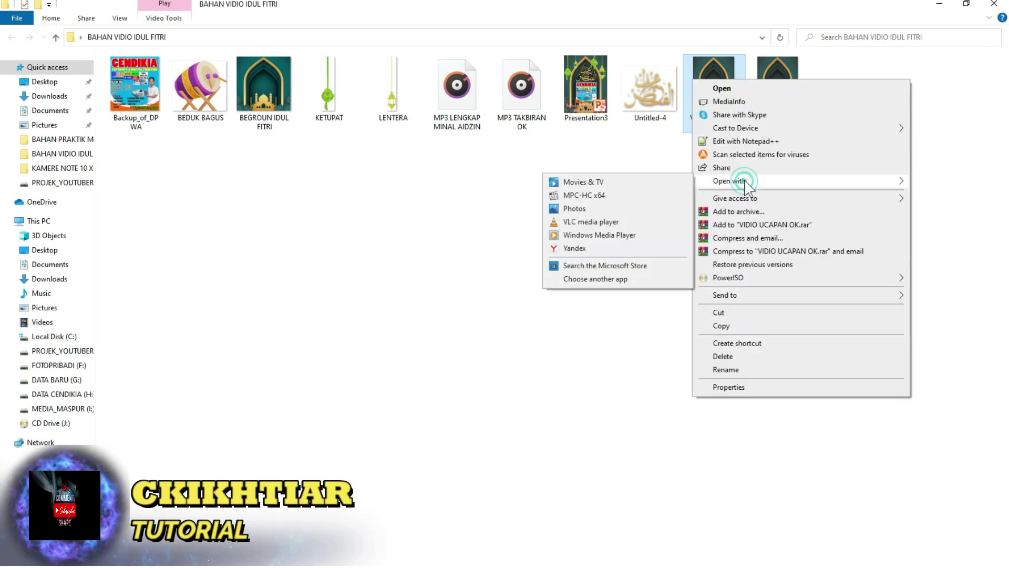
pyautogui.click(580, 197)
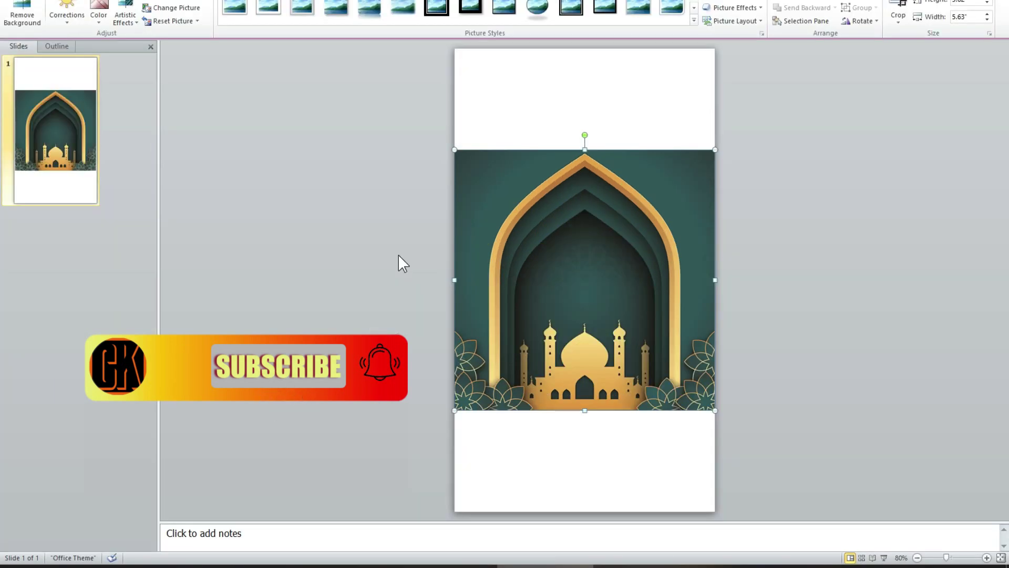
# Step: Move the mosque picture to the slide's top edge and stretch it to fill the 5.63-by-10-inch slide
pyautogui.press('Up')
pyautogui.press('Up')
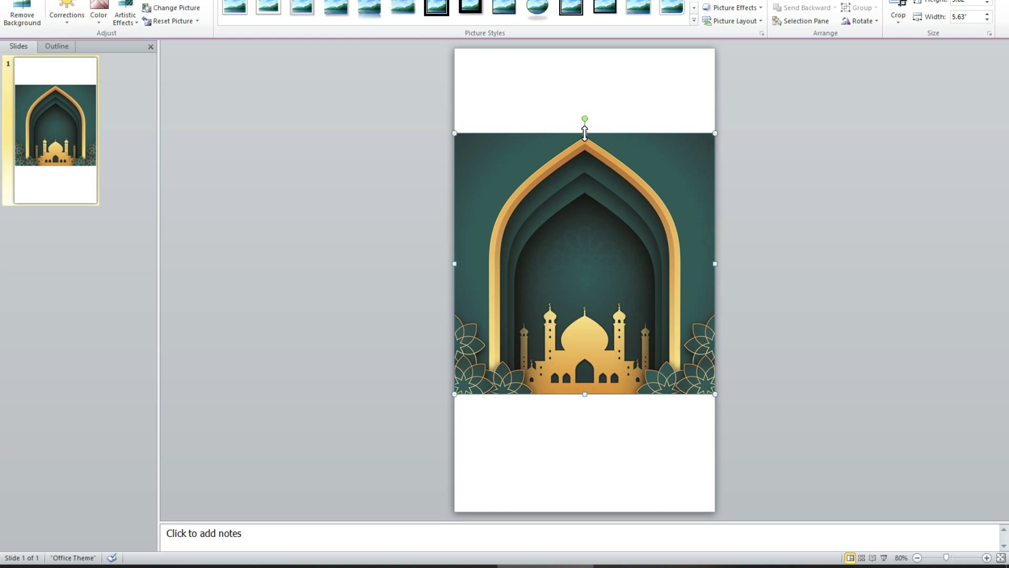
pyautogui.moveTo(584, 133); pyautogui.dragTo(584, 51)
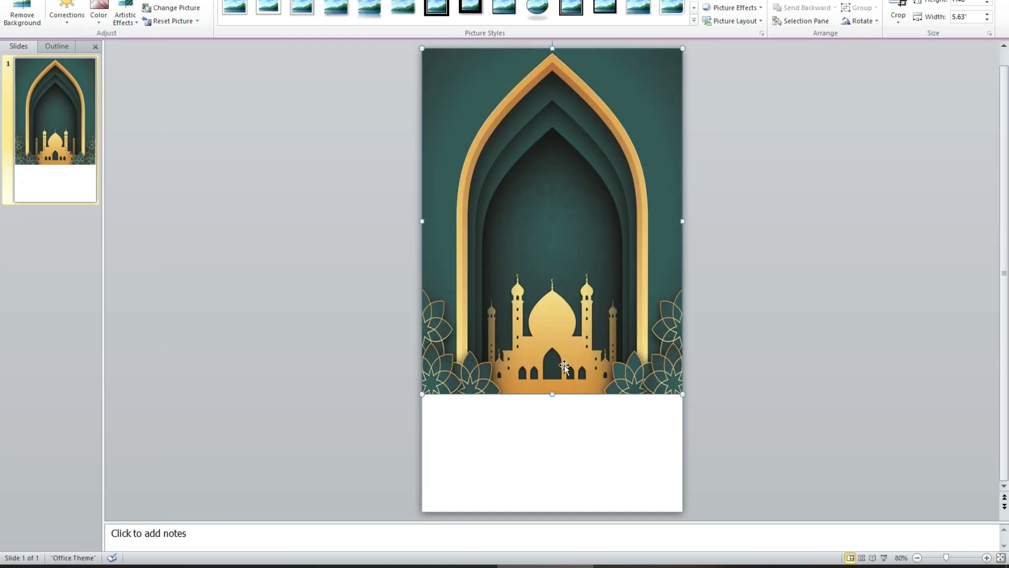
pyautogui.moveTo(551, 394); pyautogui.dragTo(551, 514)
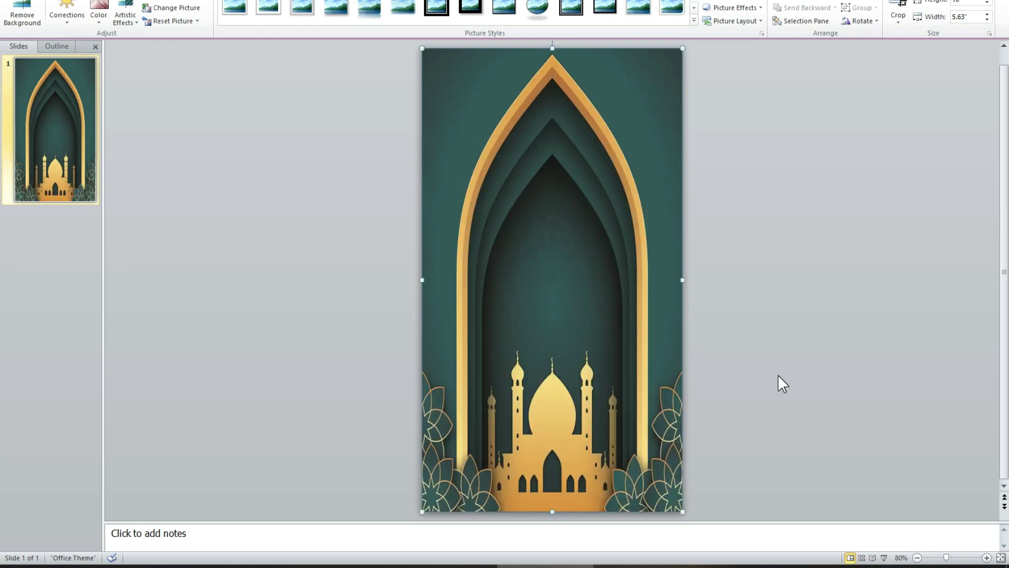